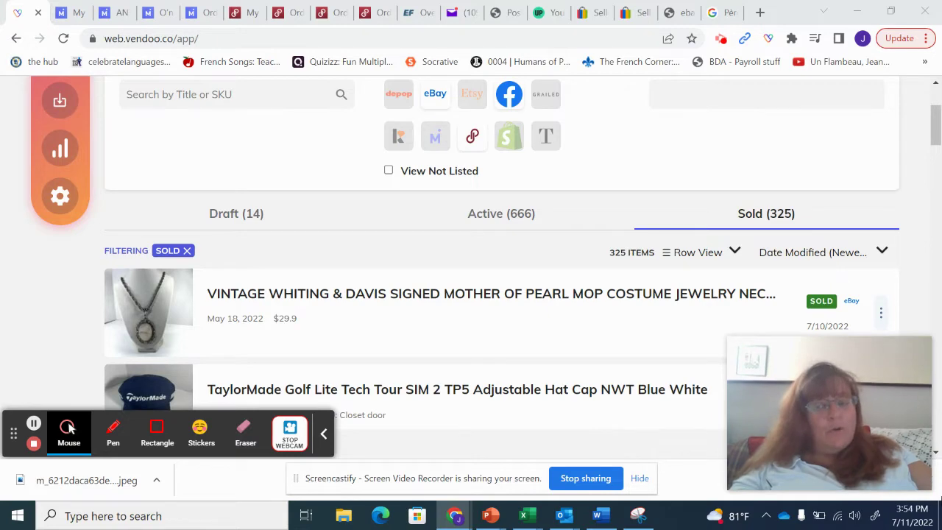
- Check today's date on the calendar, then scroll the Sold list down to the bunny plush
click(911, 515)
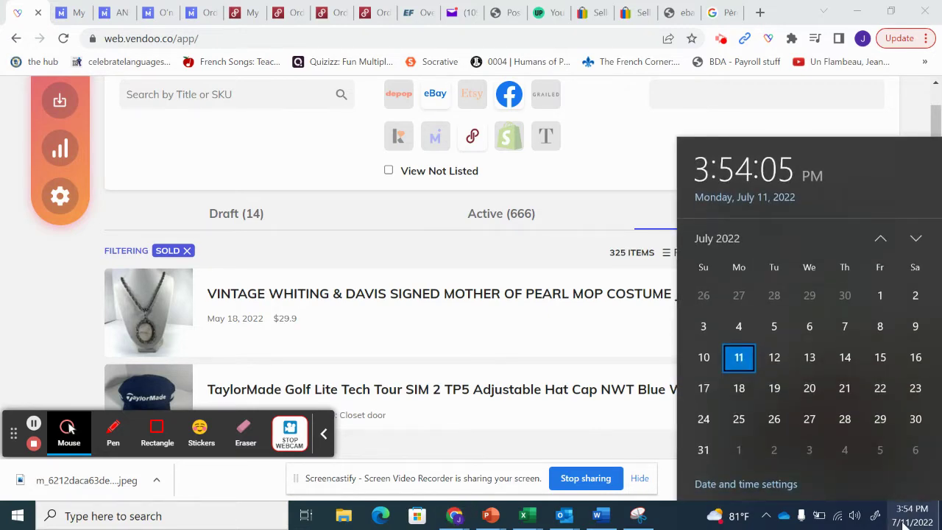
click(557, 251)
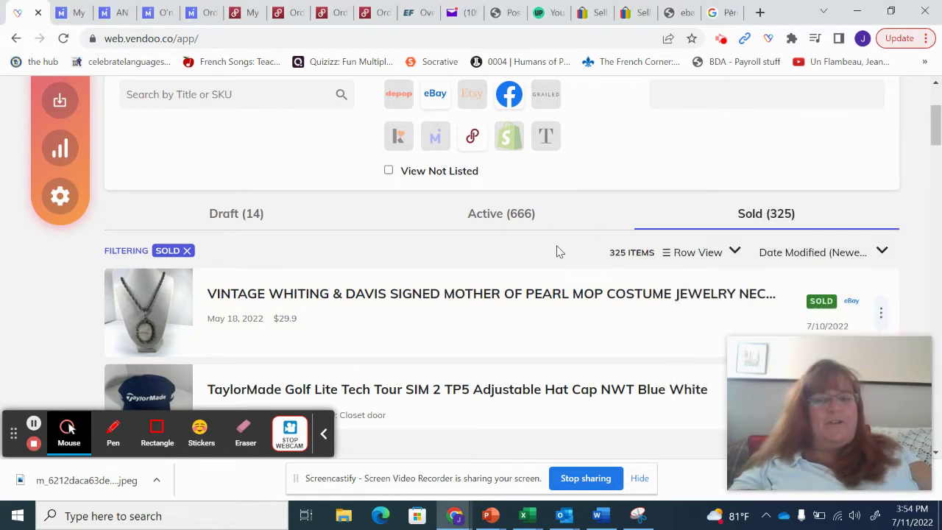
click(937, 118)
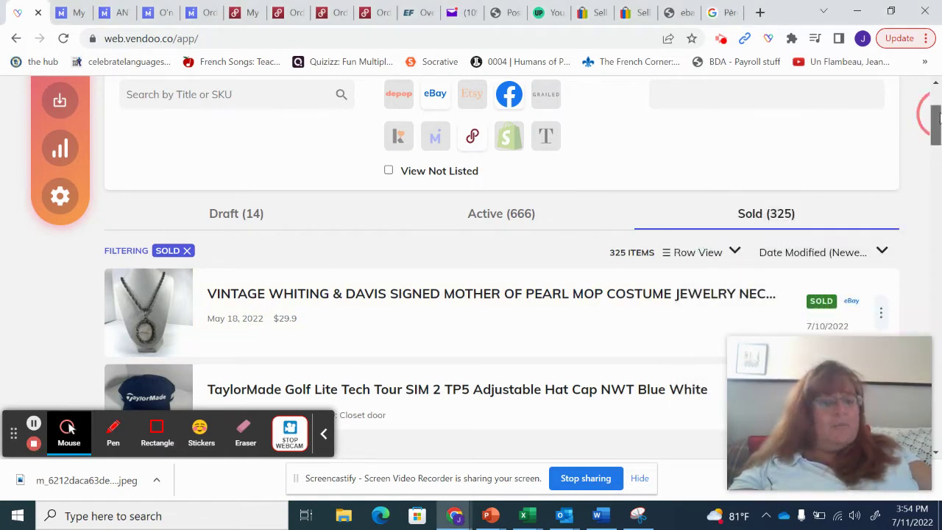
drag(938, 118, 937, 259)
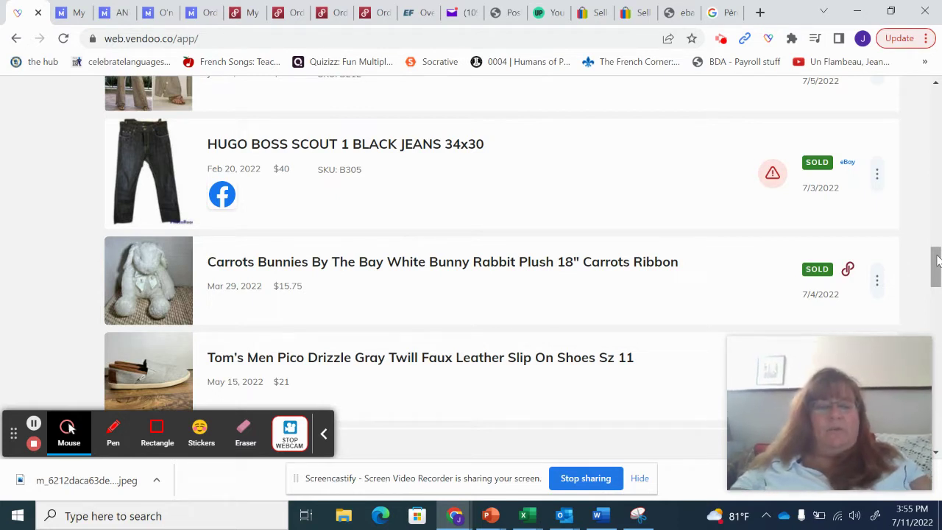
mouse_move(937, 259)
mouse_down()
mouse_move(937, 271)
mouse_move(937, 260)
mouse_up()
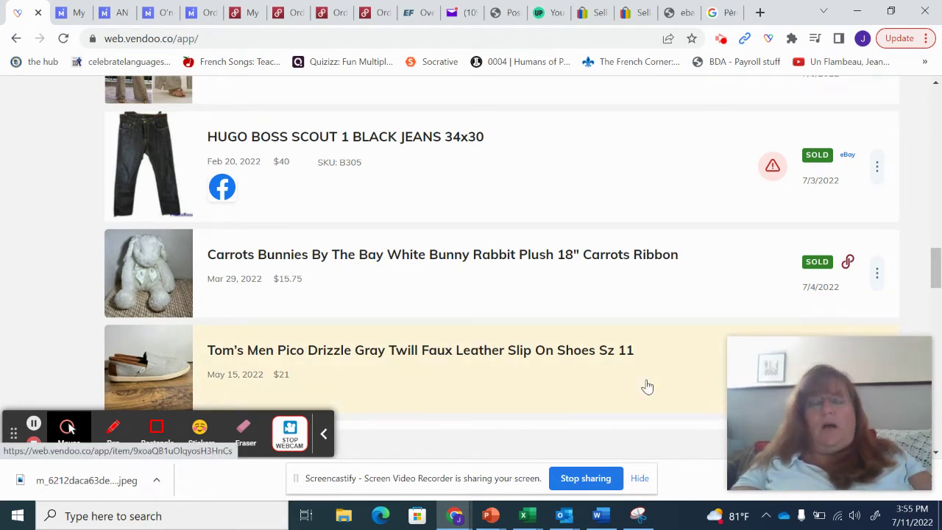
- Open the Carrots Bunnies plush and review its Poshmark sale: $20.00 price, $5.05 cost, $10.95 profit
click(600, 259)
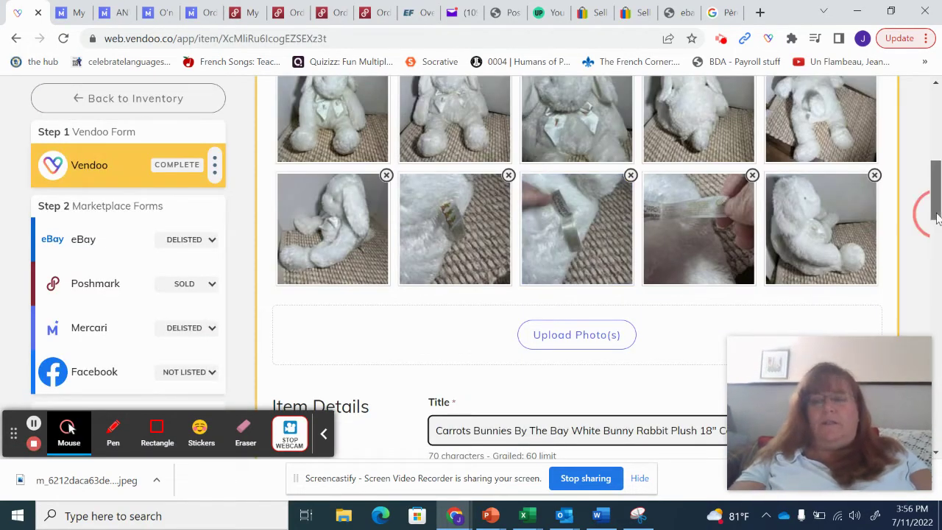
drag(937, 218, 929, 239)
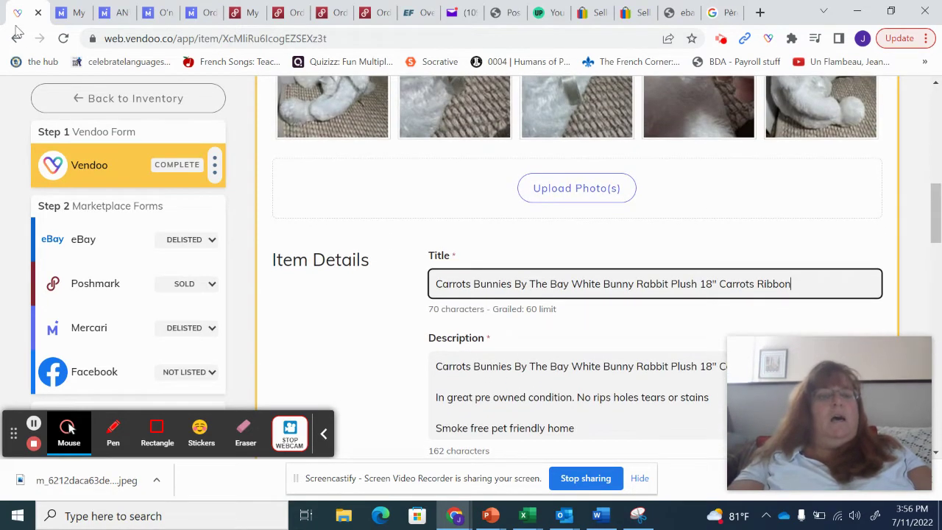
drag(934, 214, 919, 126)
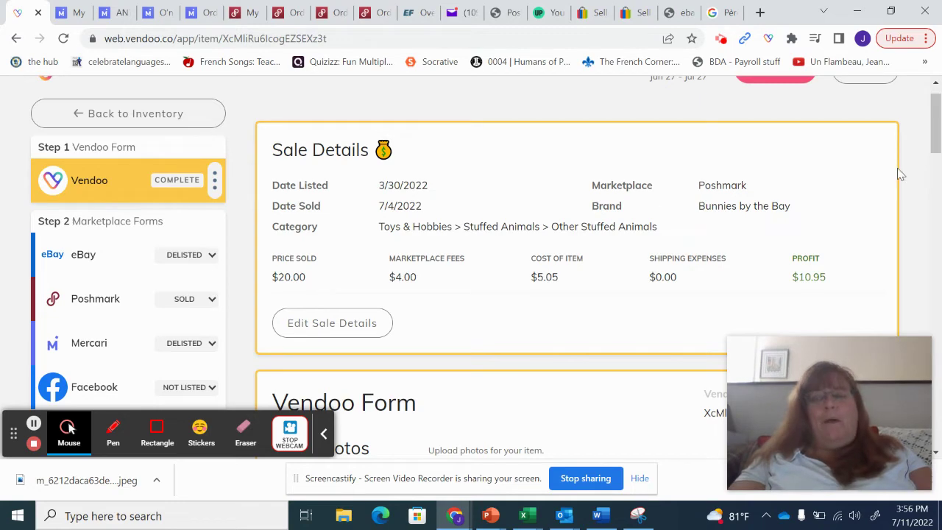
drag(936, 122, 937, 190)
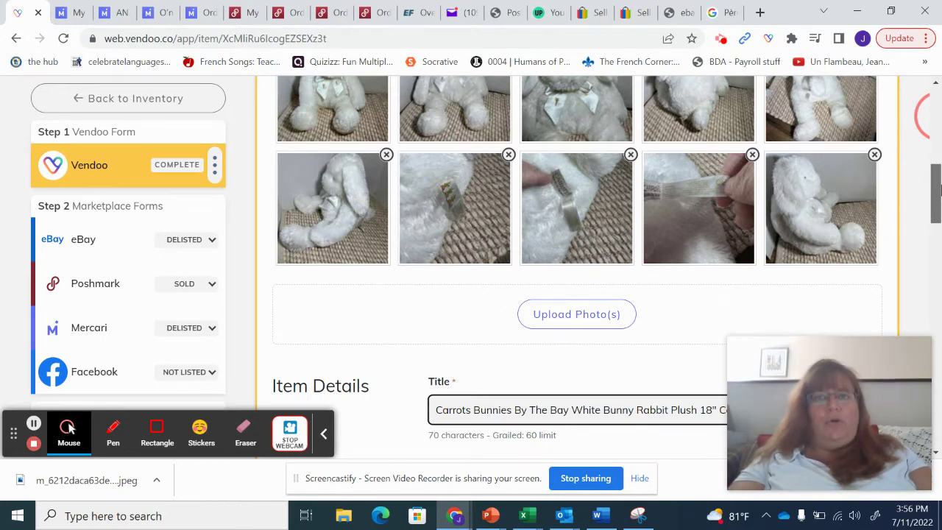
drag(940, 190, 938, 154)
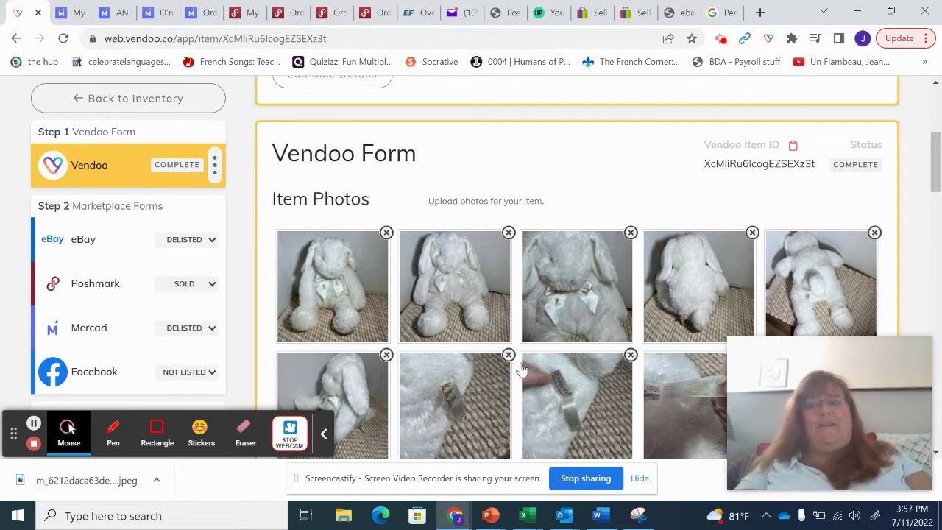
drag(577, 287, 896, 299)
drag(937, 186, 935, 161)
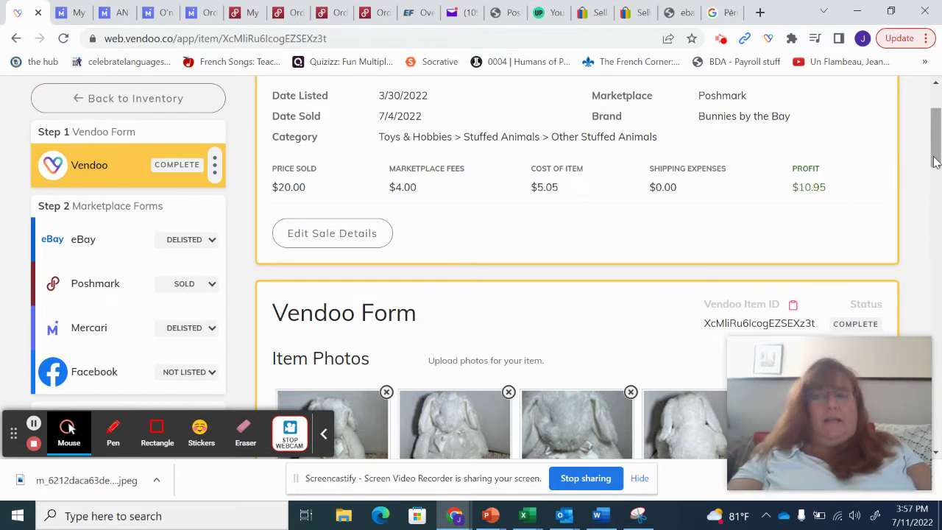
click(934, 162)
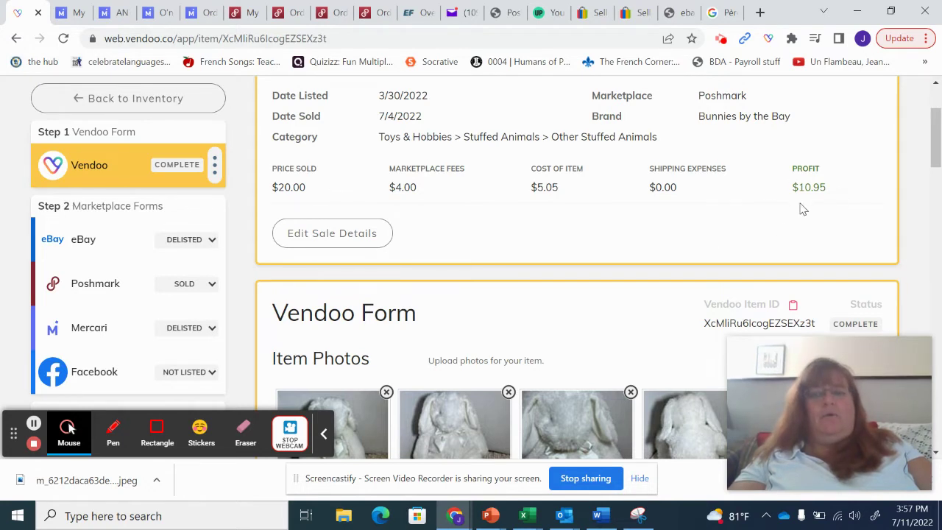
- Open the HUGO BOSS jeans from inventory and review its $37.00 eBay sale with $4.93 fees
click(125, 103)
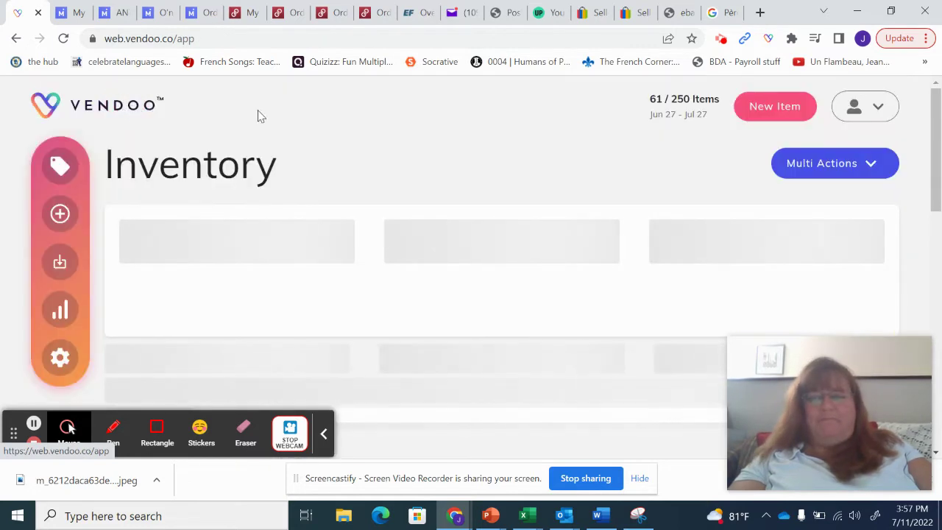
scroll(938, 116, down, 10)
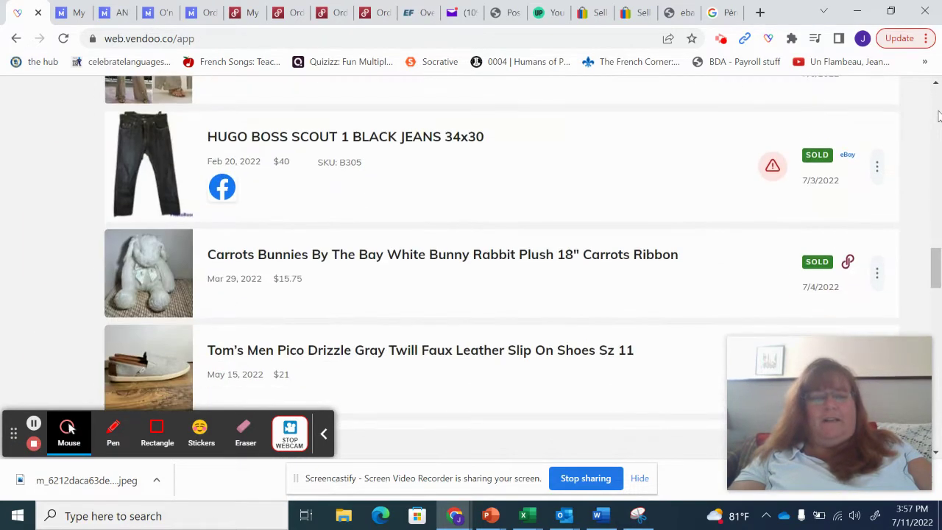
click(381, 144)
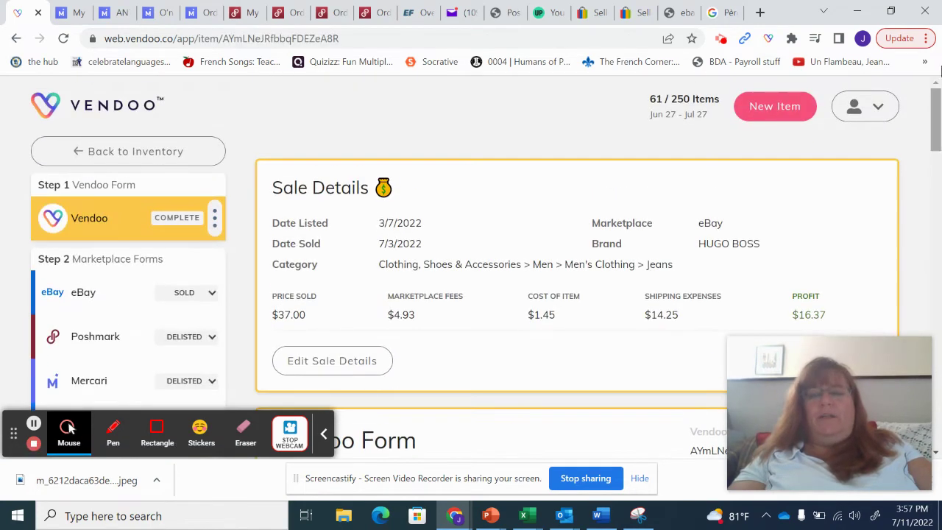
drag(938, 109, 940, 171)
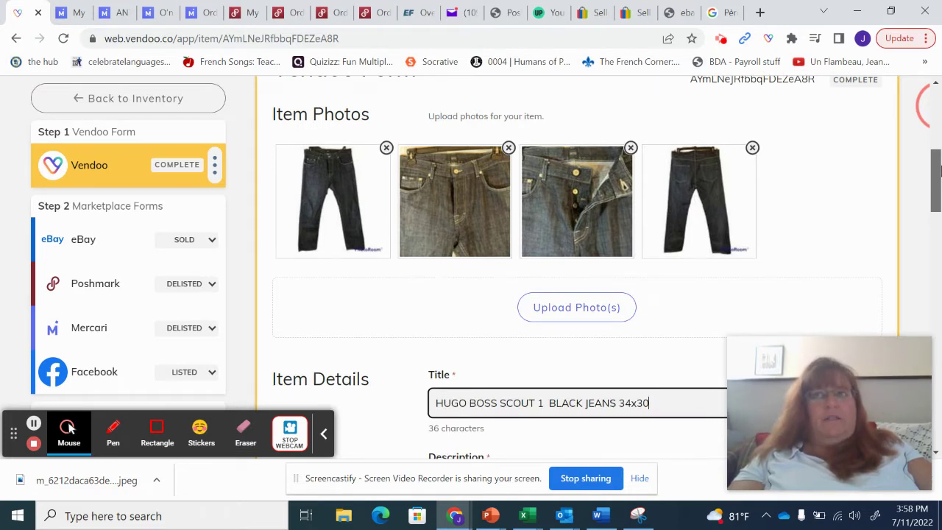
mouse_move(940, 171)
mouse_down()
mouse_move(938, 107)
mouse_move(937, 175)
mouse_up()
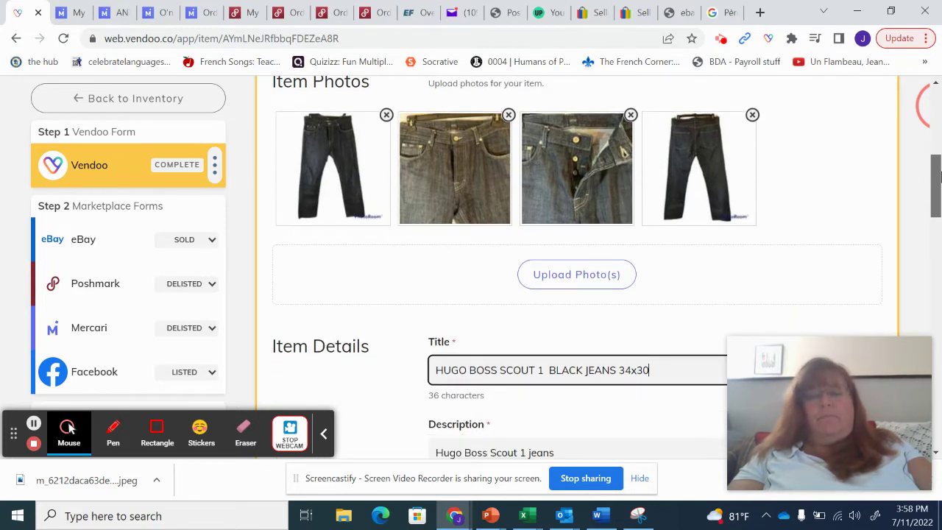
drag(937, 176, 940, 217)
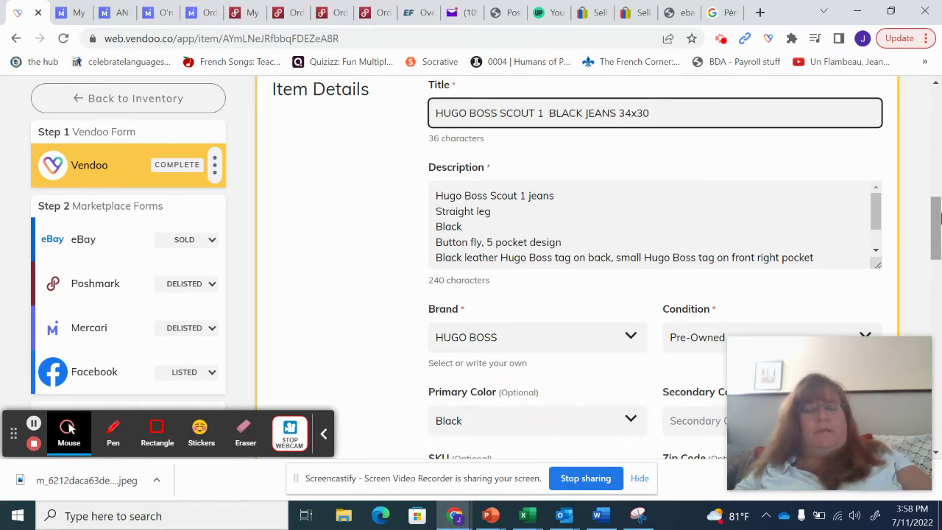
click(940, 215)
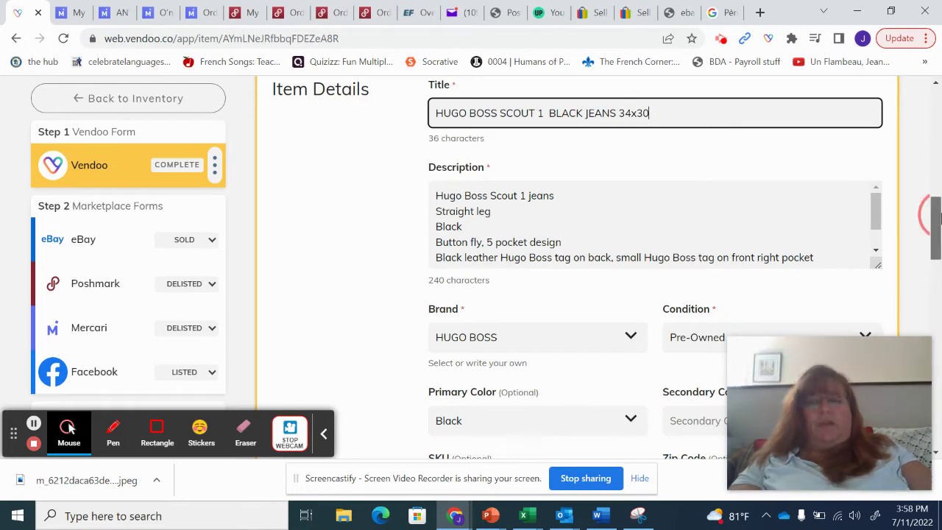
drag(939, 212, 938, 121)
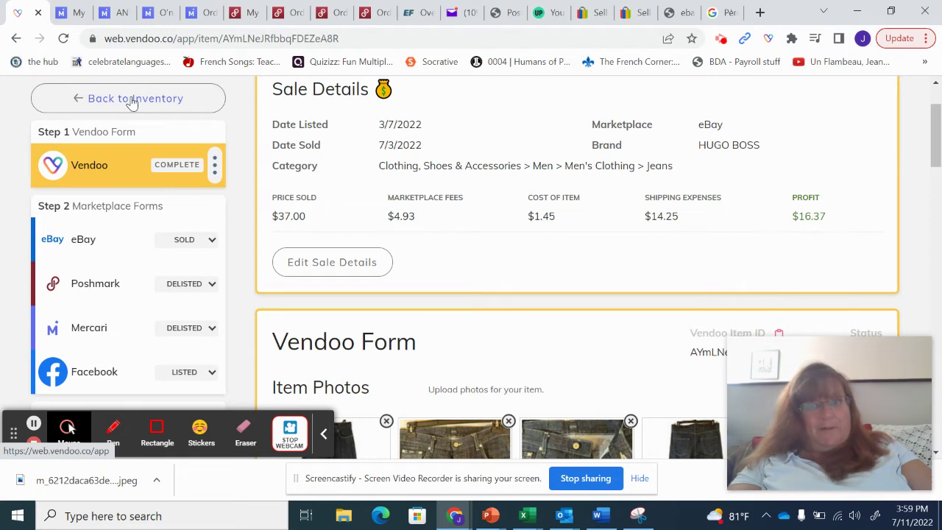
- Open the Soft Surroundings wide leg pants from inventory and load its first photo in the editor
click(132, 100)
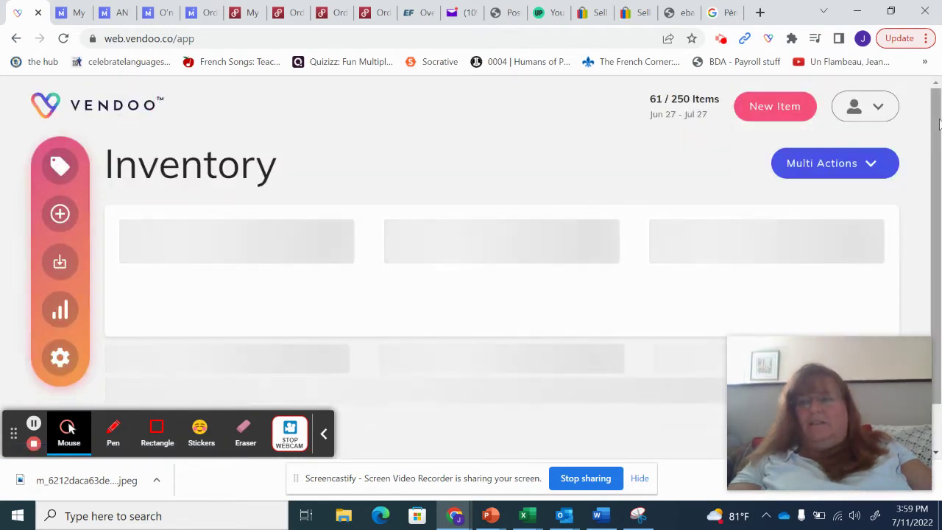
scroll(939, 118, down, 15)
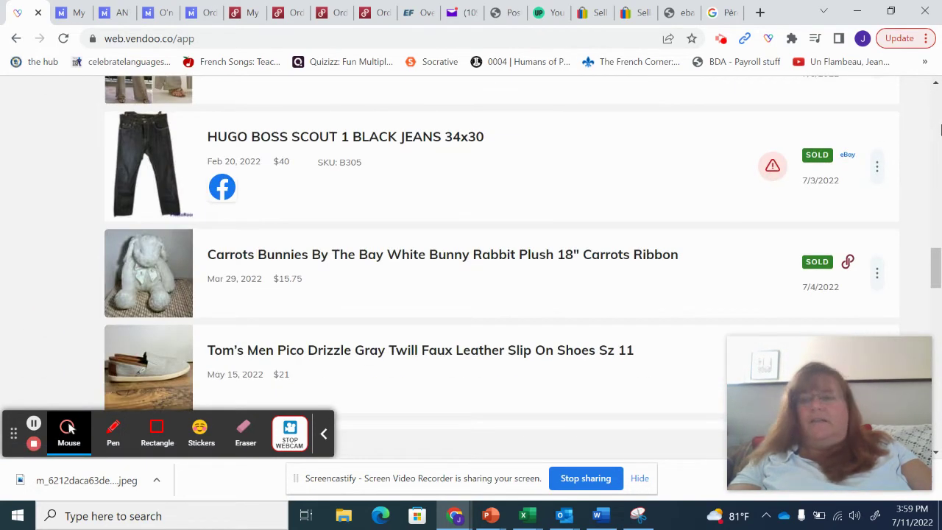
click(938, 274)
drag(938, 274, 938, 257)
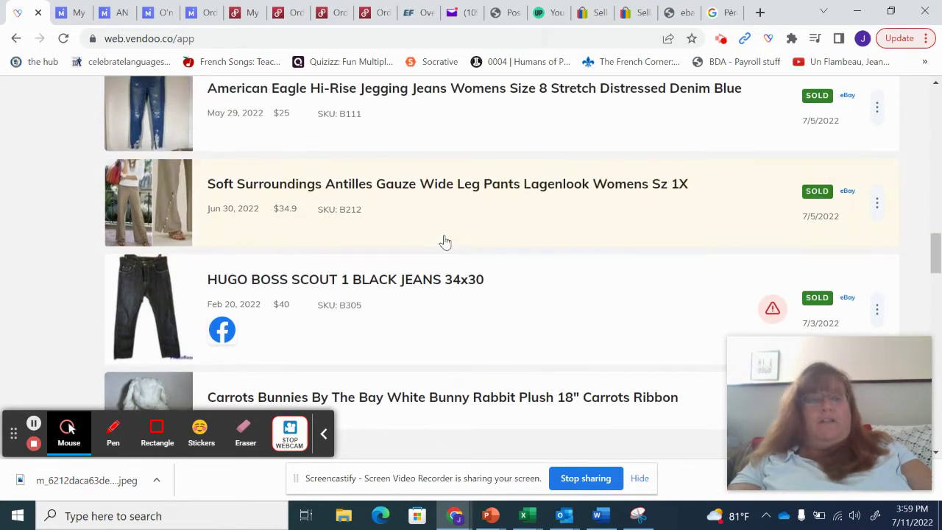
click(427, 185)
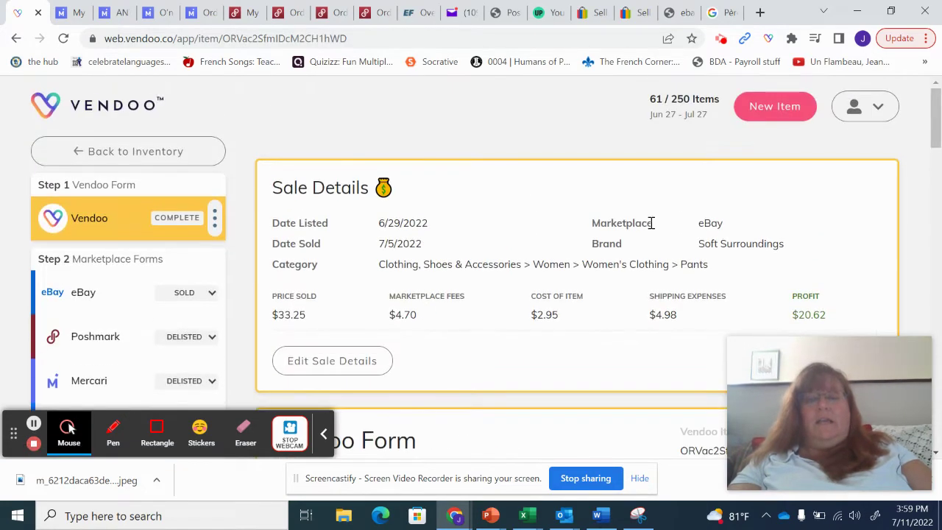
drag(938, 121, 938, 170)
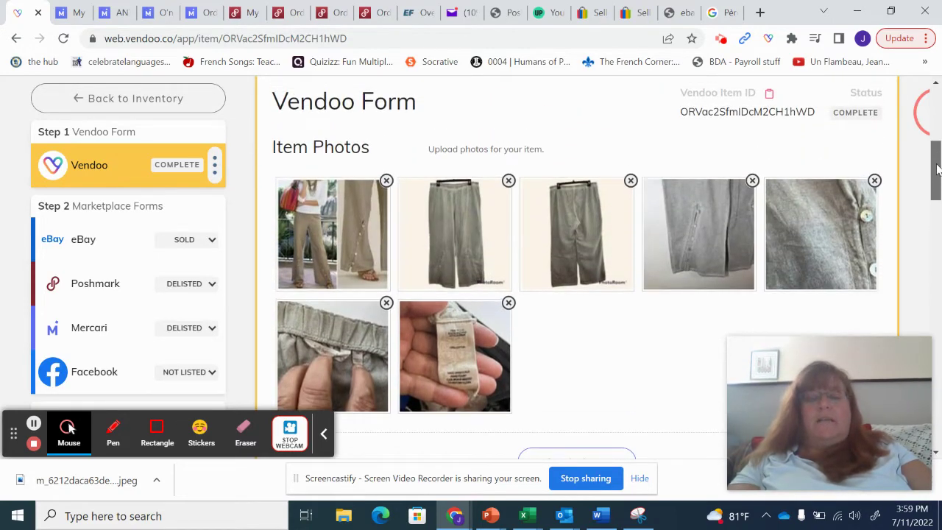
click(363, 248)
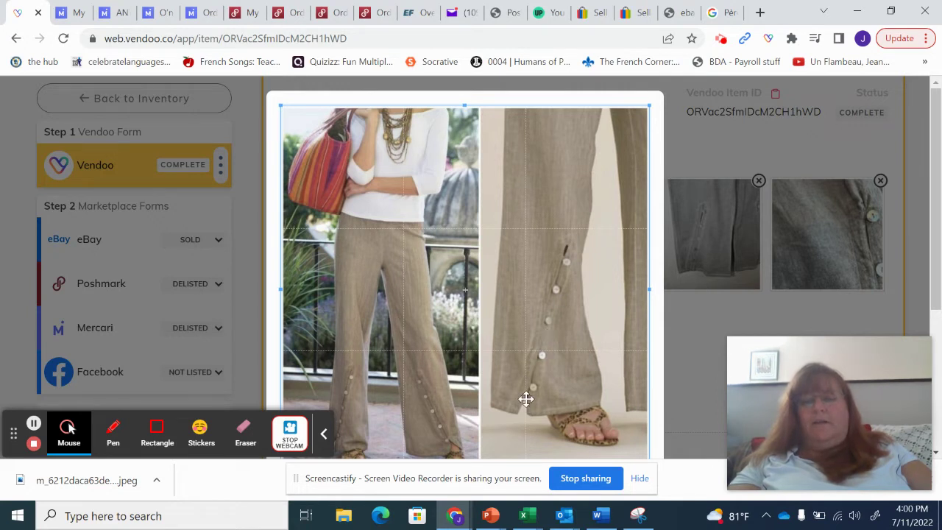
- Save the first pants photo, then open the care-tag photo for editing
drag(932, 232, 941, 379)
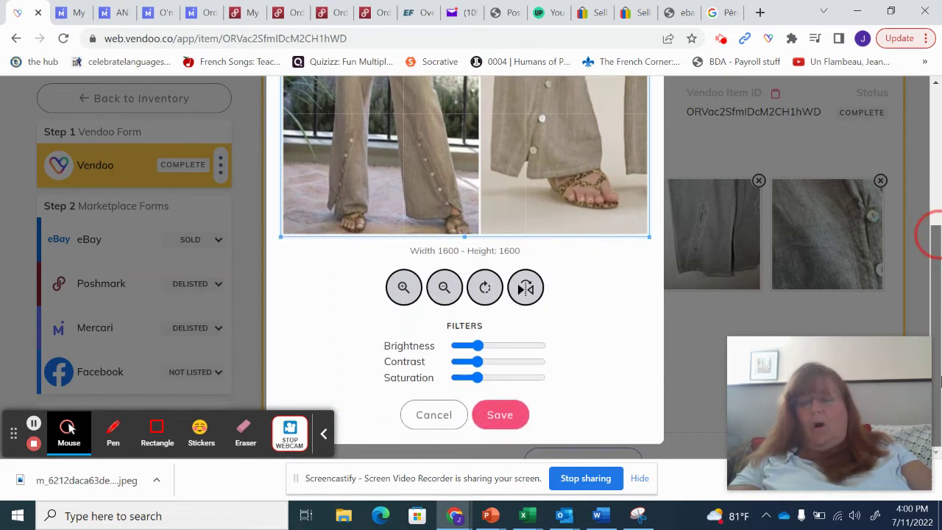
click(500, 417)
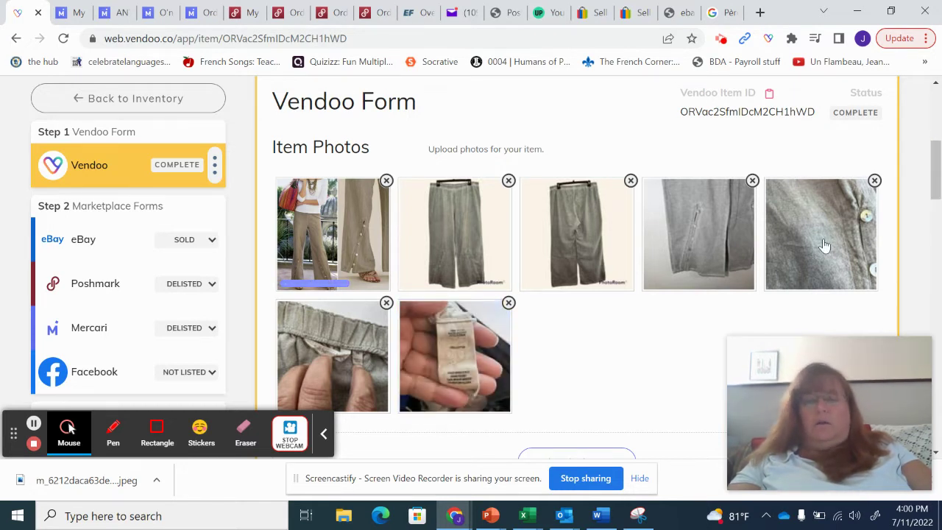
click(467, 368)
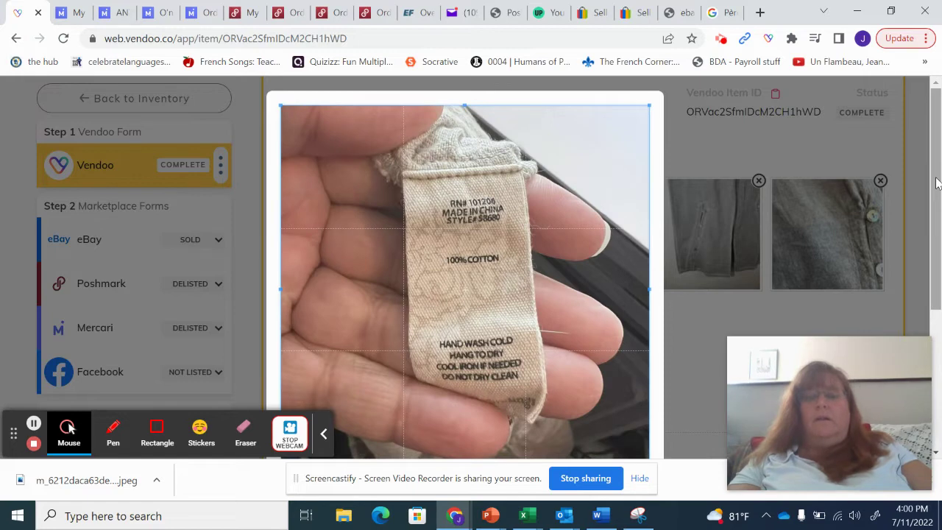
- Save the care-tag photo and return to the pants' $33.25 eBay sale details
scroll(936, 183, down, 3)
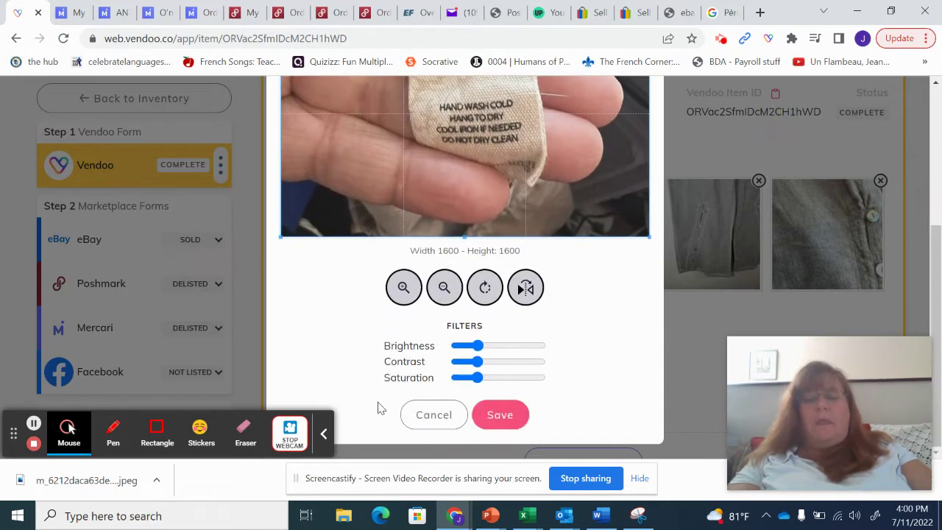
click(500, 414)
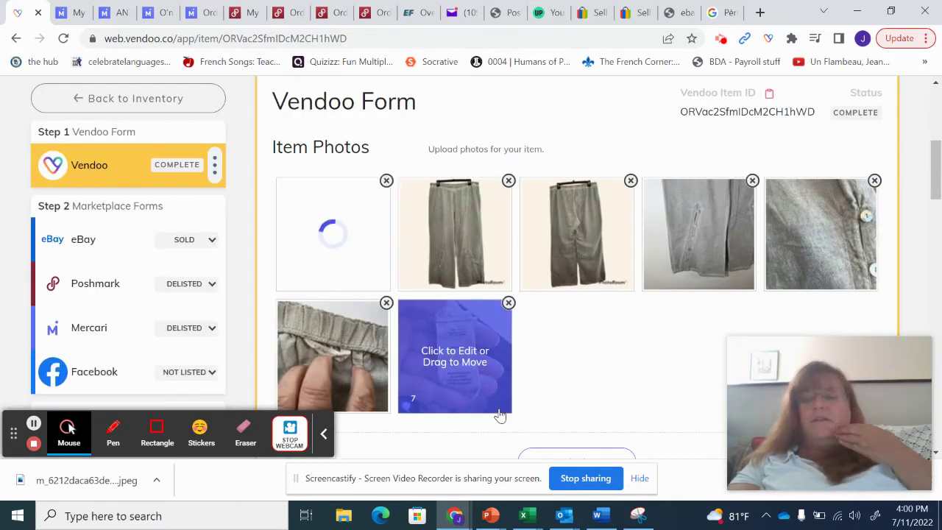
drag(935, 173, 931, 121)
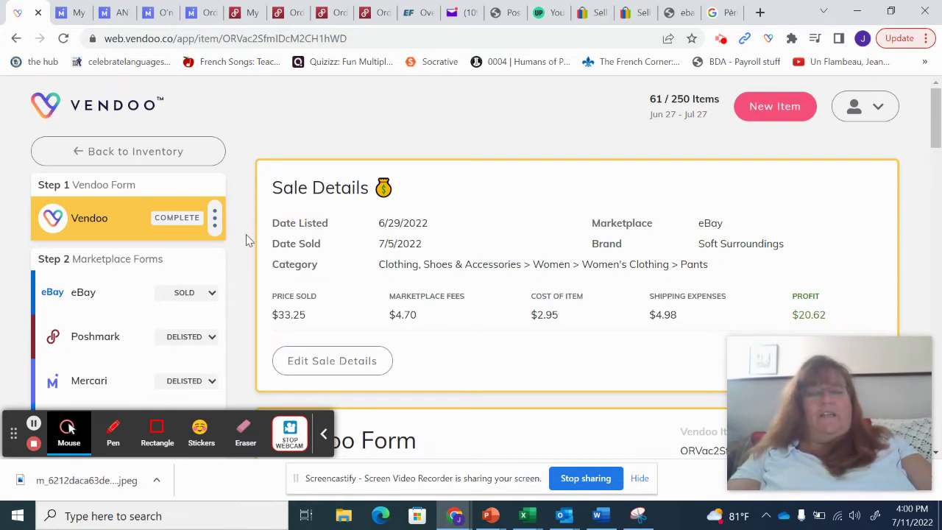
- Open the American Eagle jeans from inventory and review its $25.55 eBay sale and photos
click(103, 154)
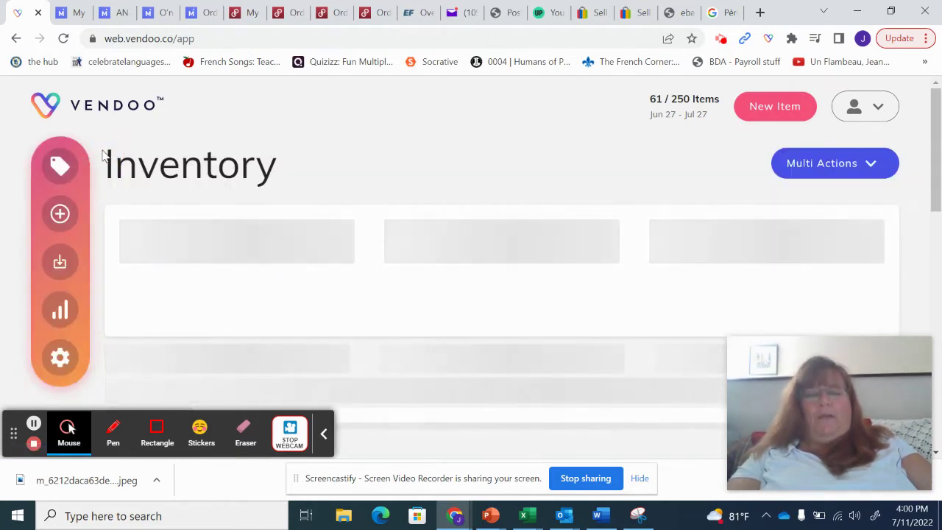
scroll(936, 120, down, 10)
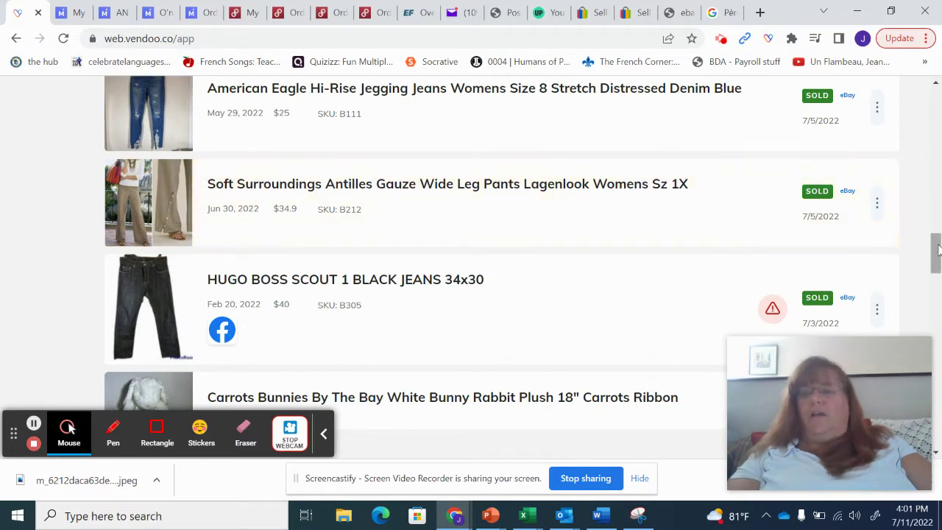
drag(938, 251, 937, 239)
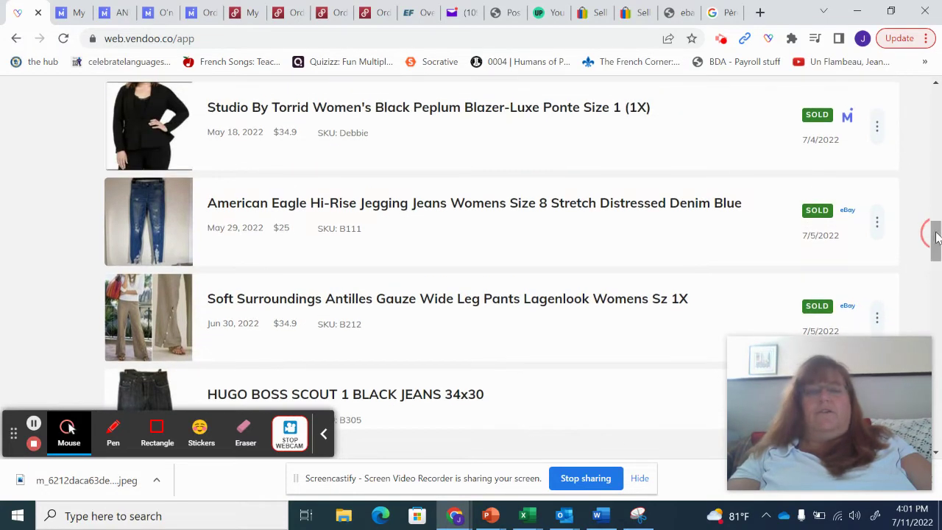
click(504, 204)
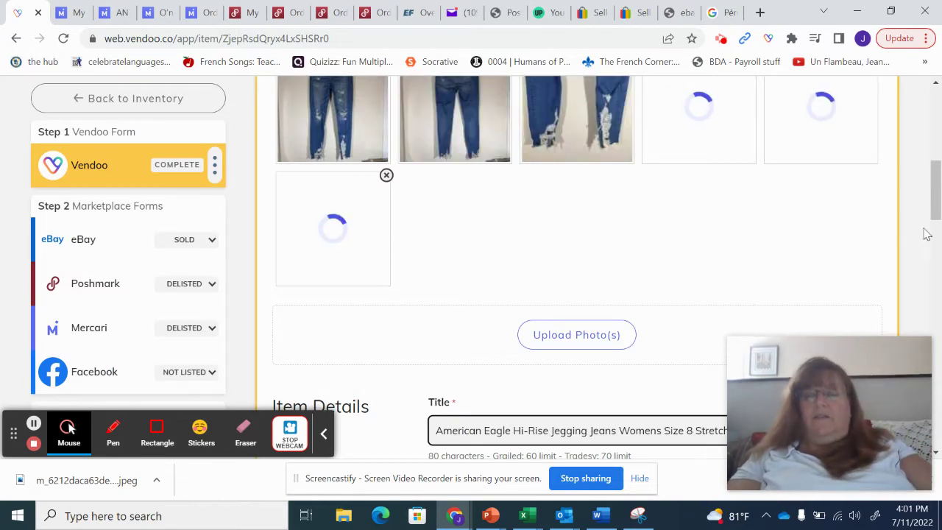
mouse_move(936, 188)
mouse_down()
mouse_move(938, 234)
mouse_move(937, 172)
mouse_up()
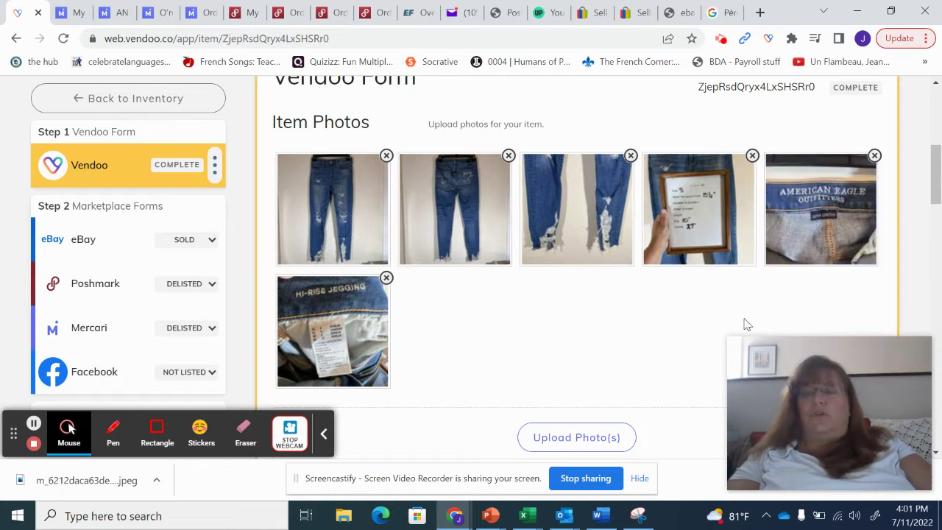
drag(936, 165, 933, 138)
scroll(340, 289, up, 2)
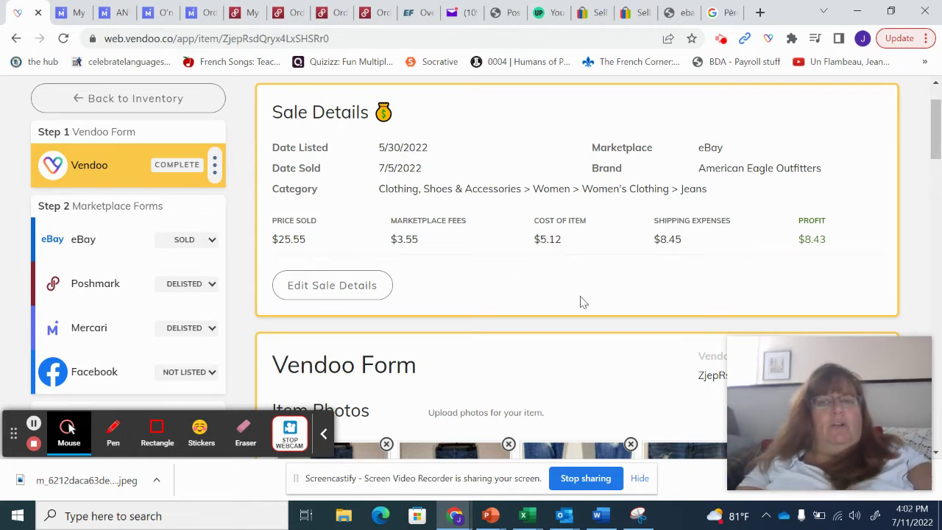
- Open the Studio By Torrid blazer and scroll through its photos and item details
click(95, 98)
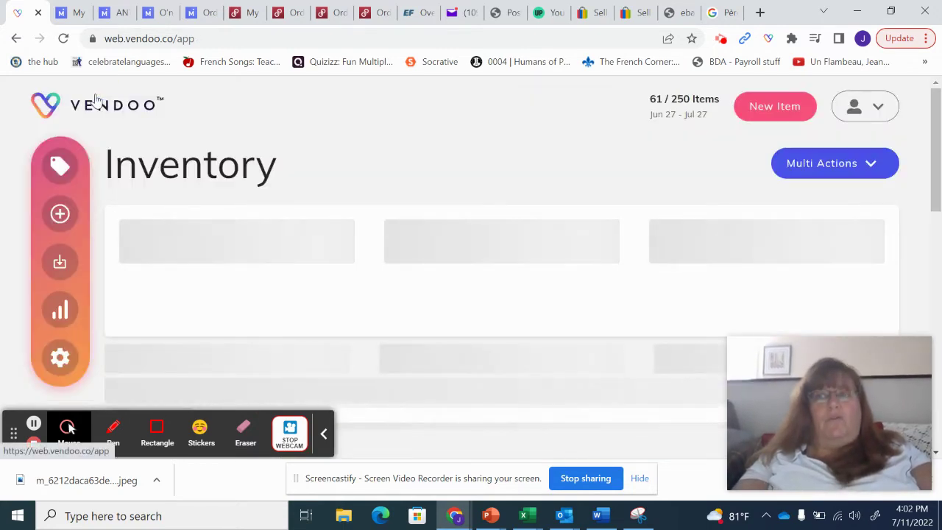
scroll(95, 99, down, 10)
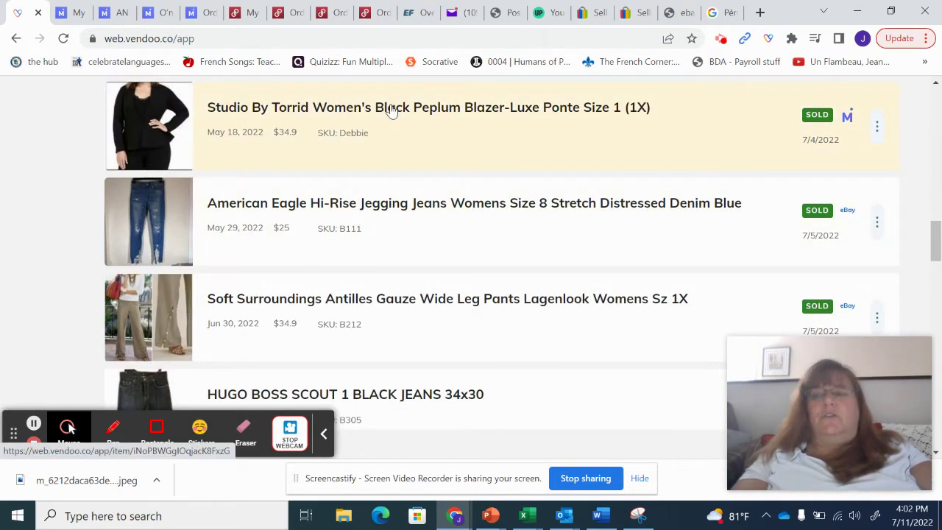
click(392, 110)
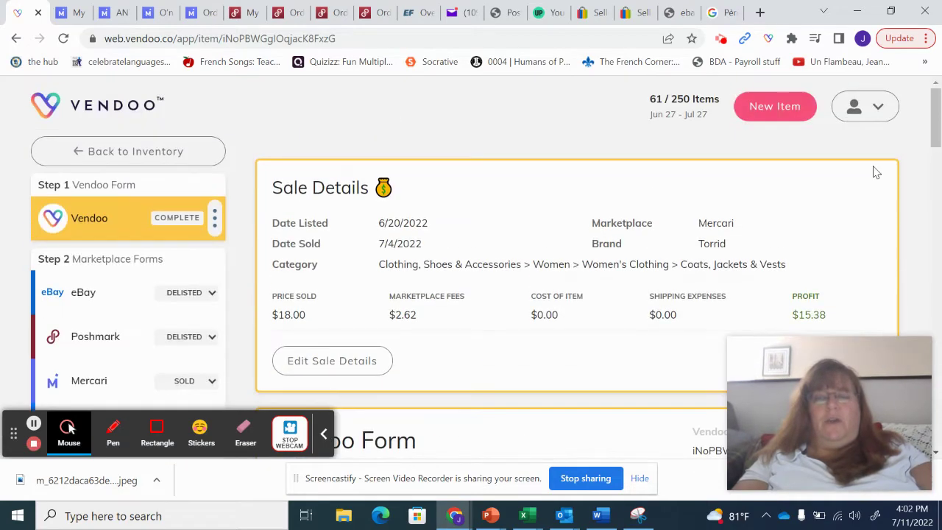
drag(936, 118, 938, 179)
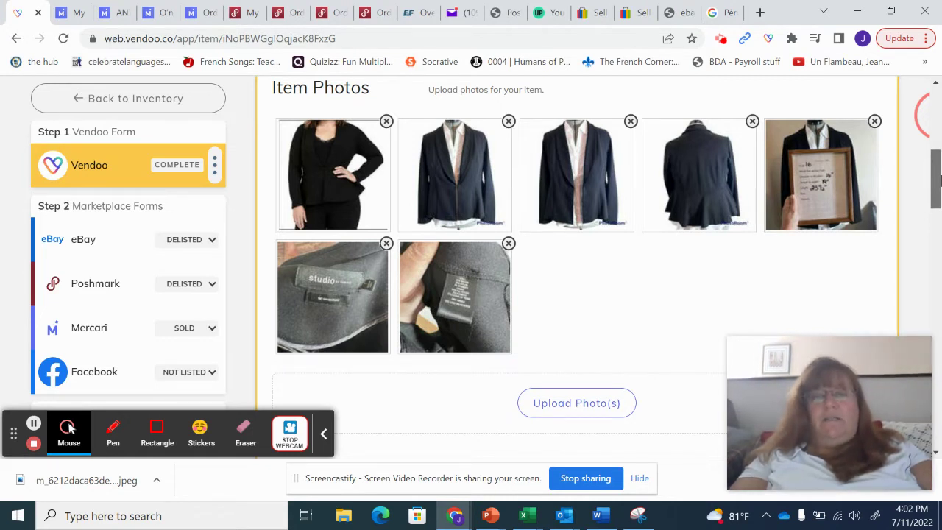
drag(936, 177, 937, 188)
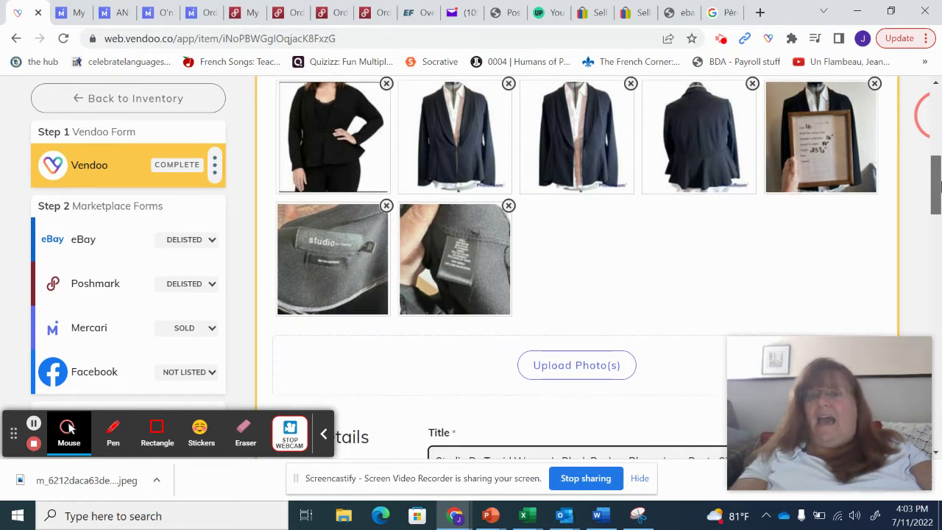
drag(937, 187, 939, 269)
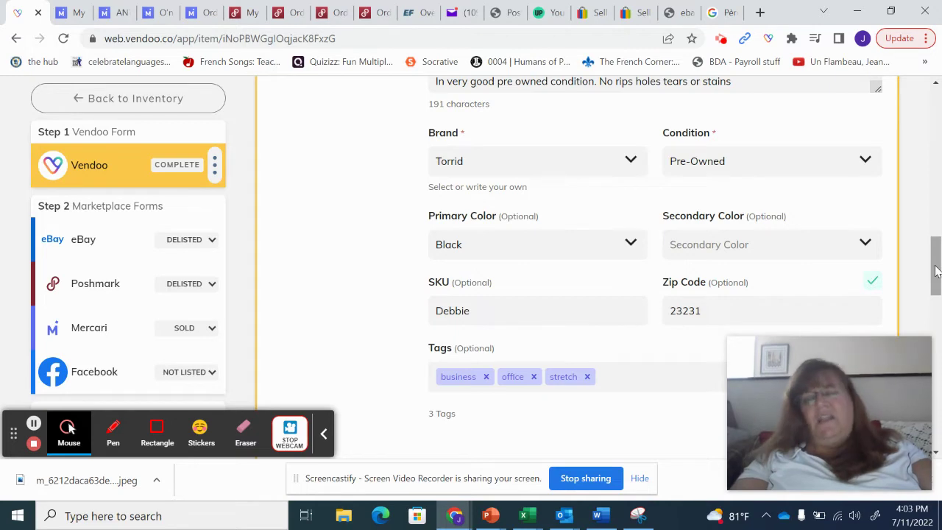
- Scroll back to the Torrid blazer's Sale Details, then return to the sold inventory list
drag(936, 271, 925, 154)
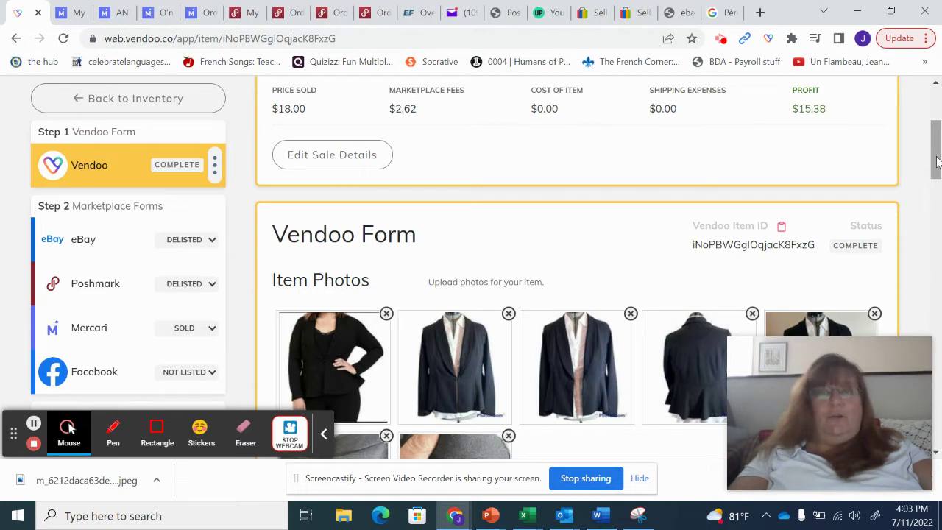
drag(937, 162, 937, 147)
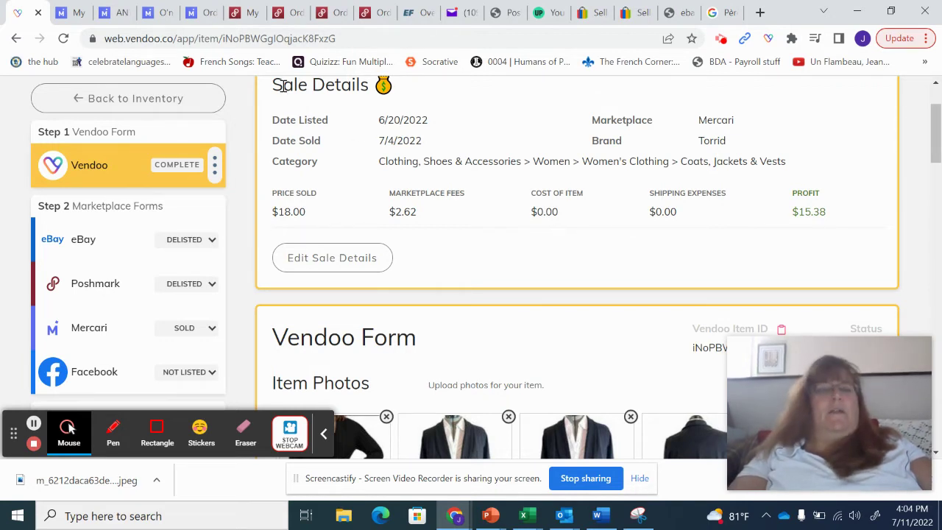
click(112, 100)
- Scroll the Sold list to the Ava & Viv blouse and open its item page
scroll(147, 118, down, 10)
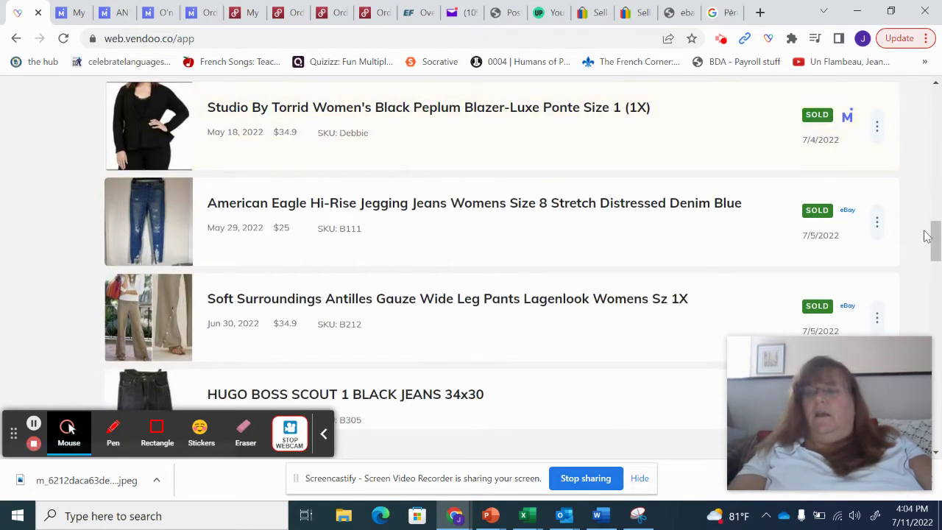
drag(935, 239, 936, 224)
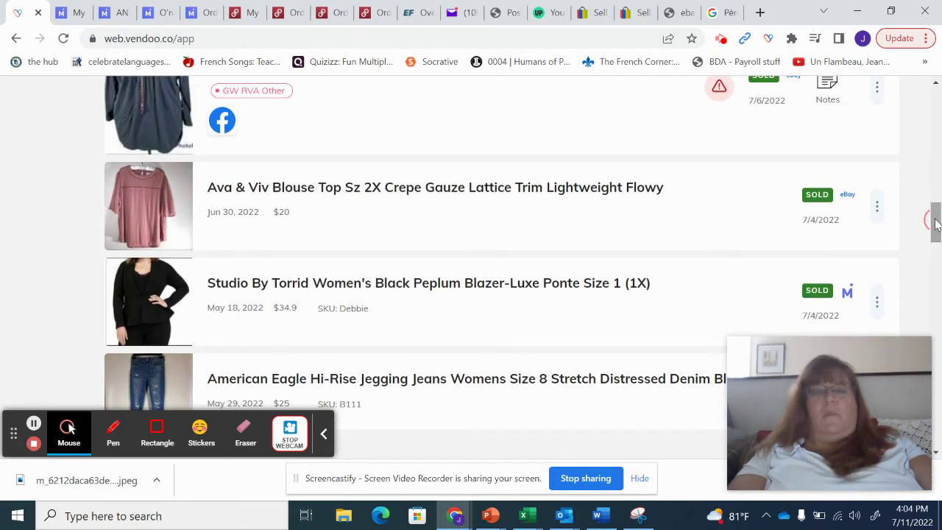
click(461, 193)
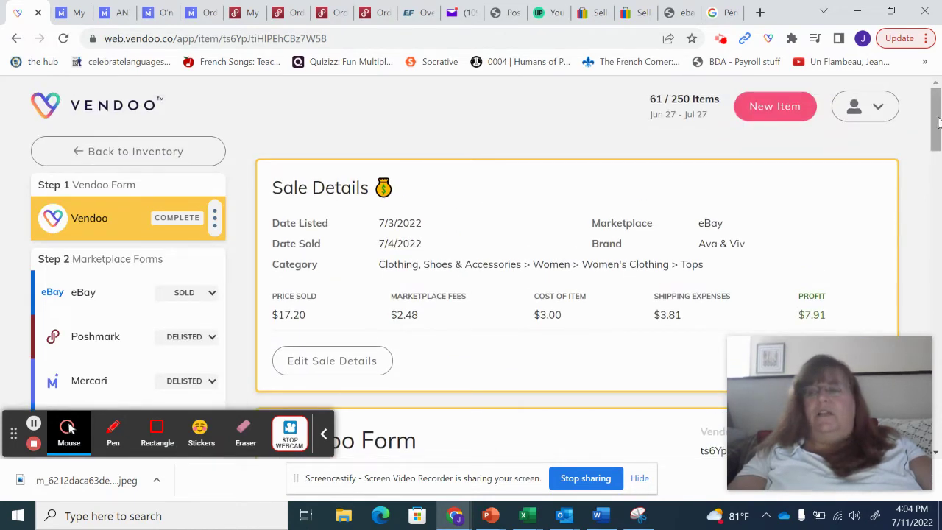
- Scroll through the blouse's photos, item details and eBay sale details
drag(940, 123, 940, 168)
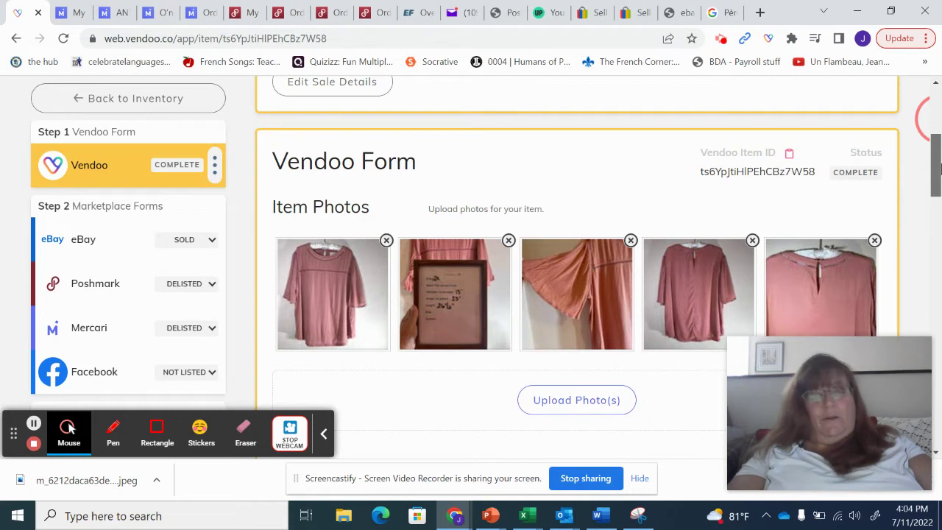
drag(939, 170, 939, 208)
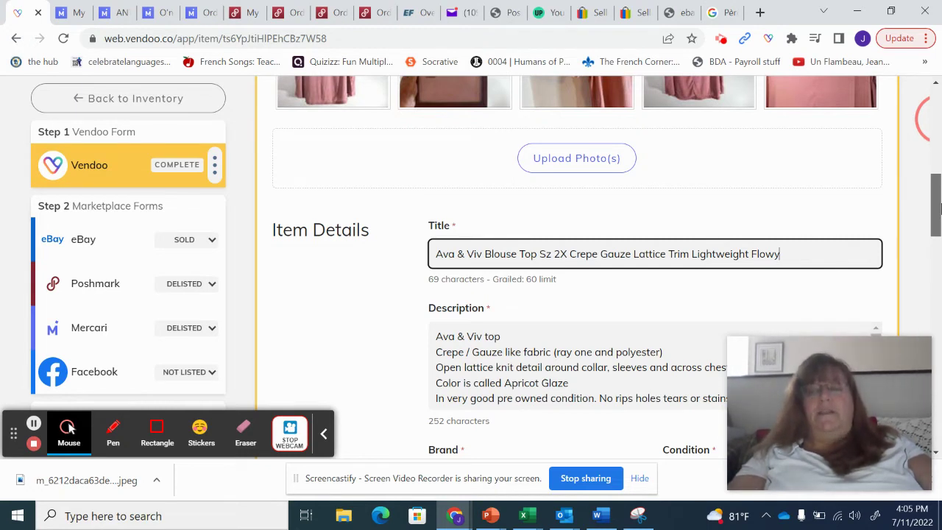
drag(939, 208, 938, 234)
scroll(933, 181, down, 1)
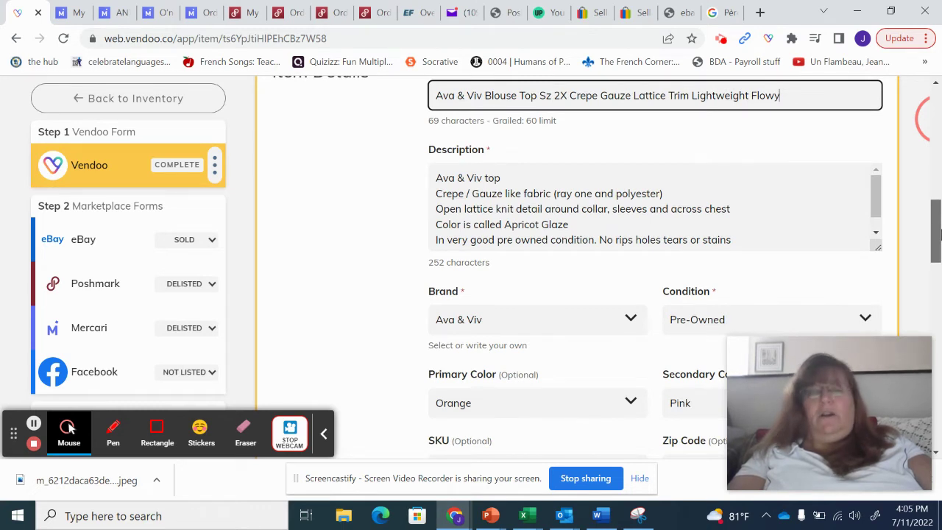
scroll(938, 234, down, 1)
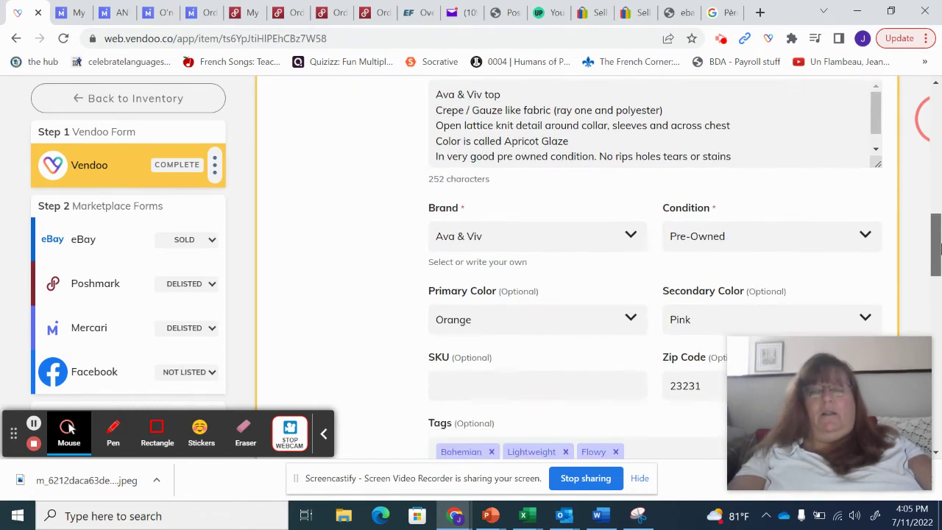
scroll(938, 234, up, 1)
scroll(938, 234, up, 2)
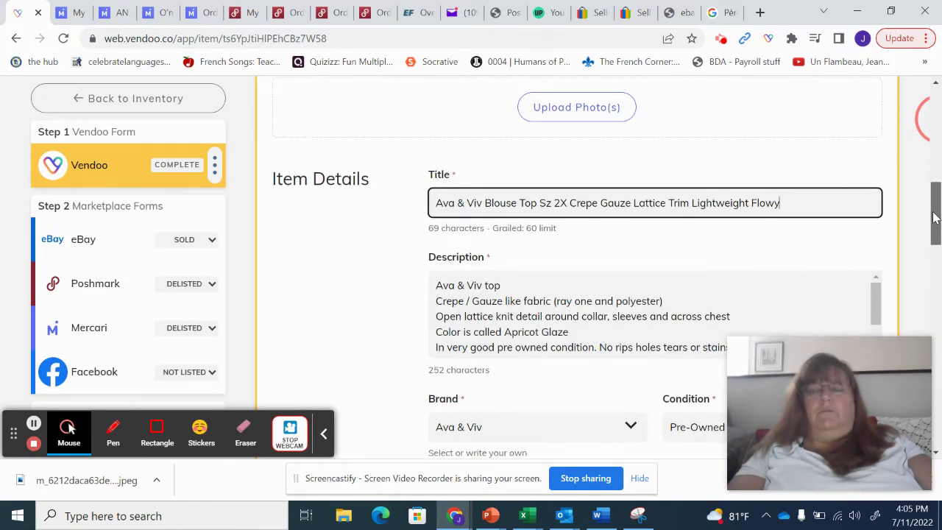
scroll(934, 218, down, 4)
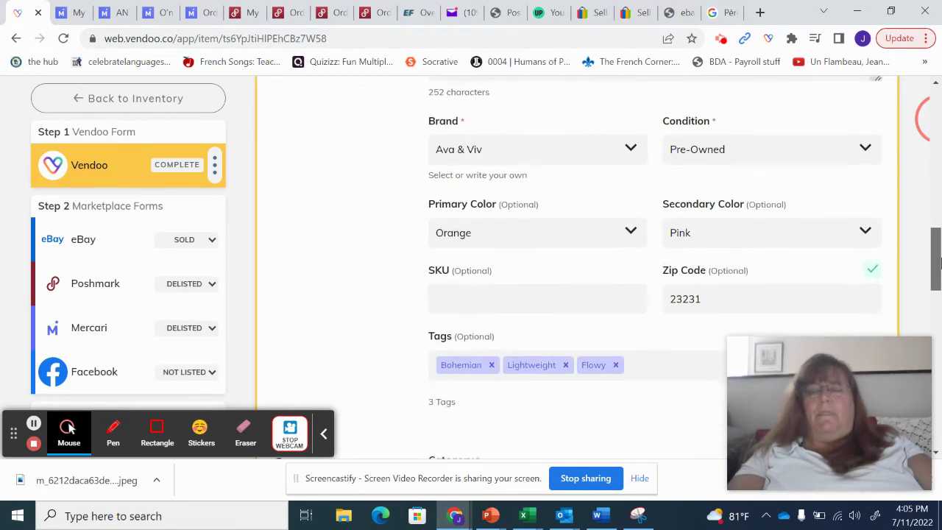
scroll(927, 215, up, 2)
scroll(918, 215, up, 5)
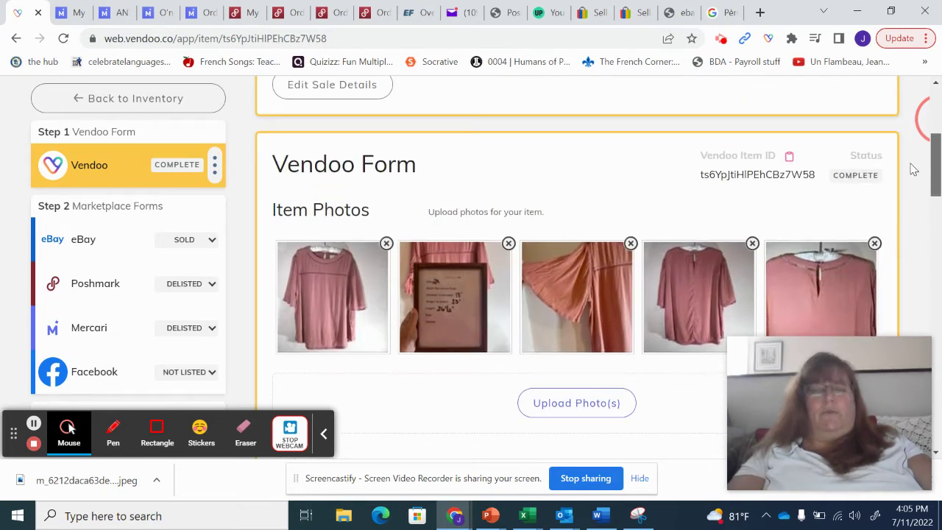
scroll(912, 169, down, 2)
scroll(911, 140, up, 5)
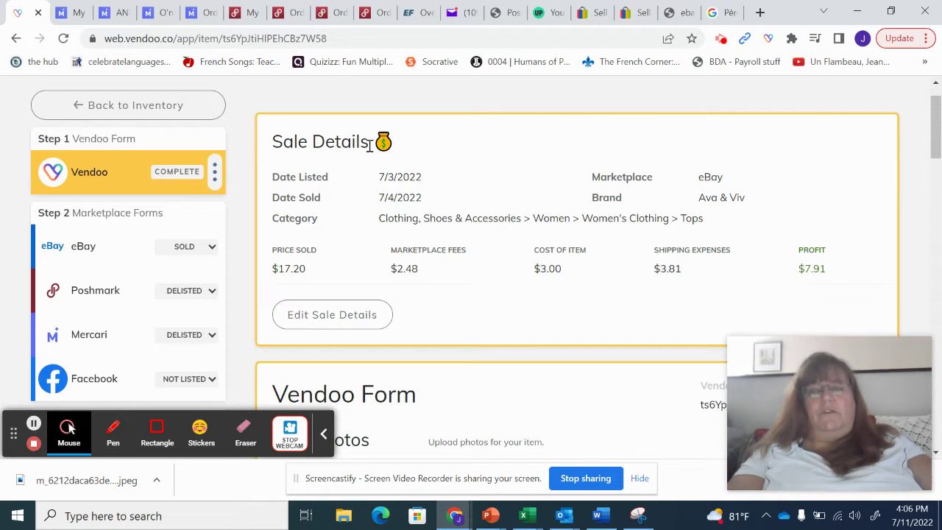
- Back in the inventory list, open the sold Charter Club Embroidered Boho Hippie Festival Top Sz 2X
click(135, 106)
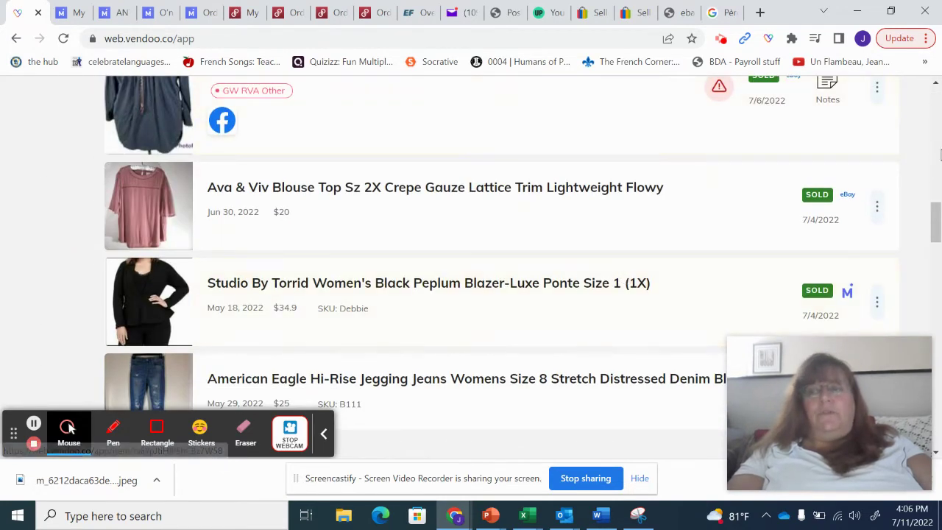
click(938, 220)
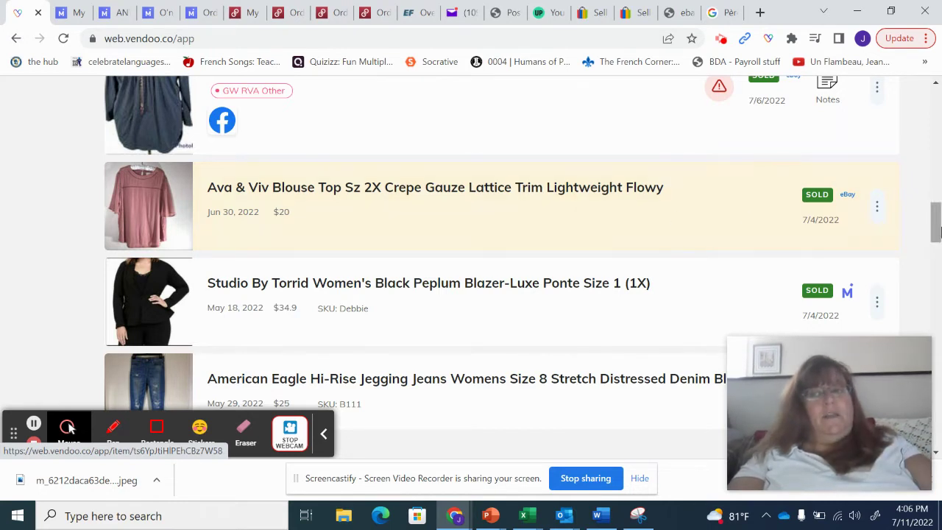
drag(936, 233, 936, 222)
click(419, 159)
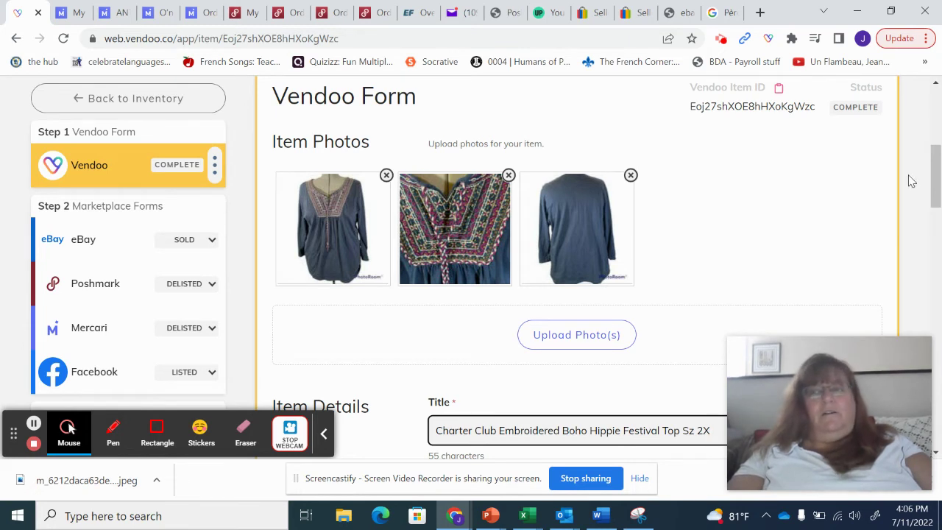
click(939, 170)
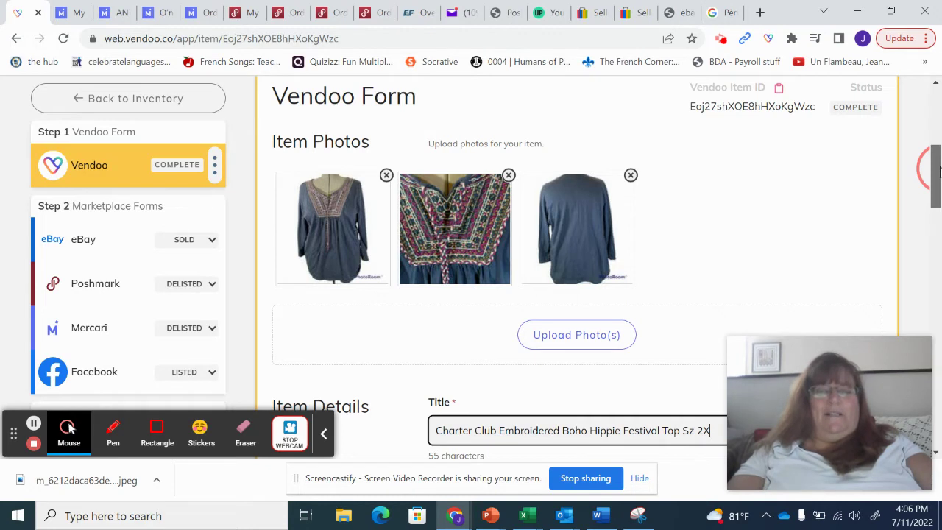
drag(939, 171, 939, 192)
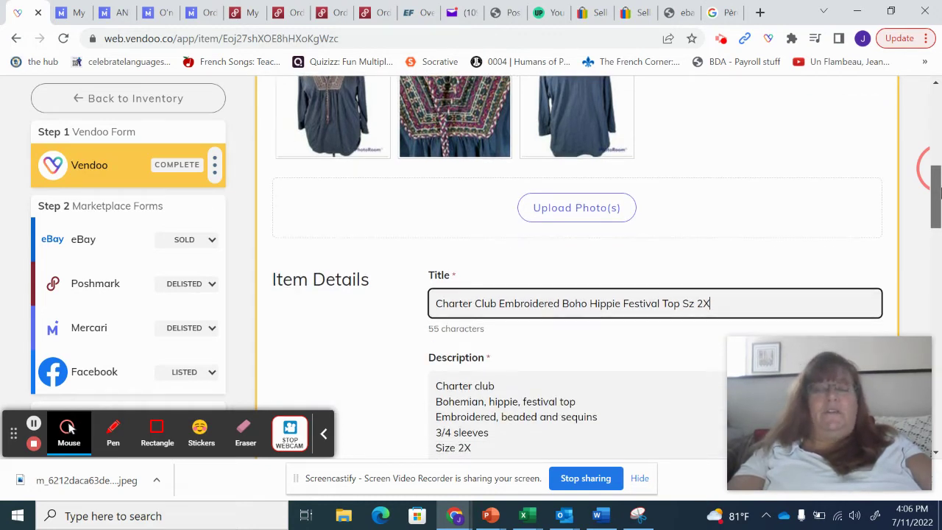
drag(939, 191, 939, 176)
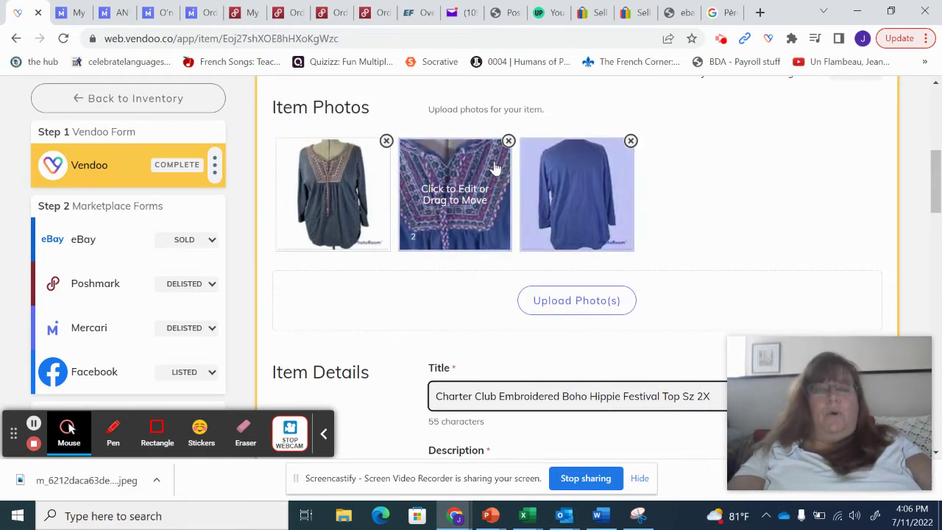
drag(934, 191, 926, 133)
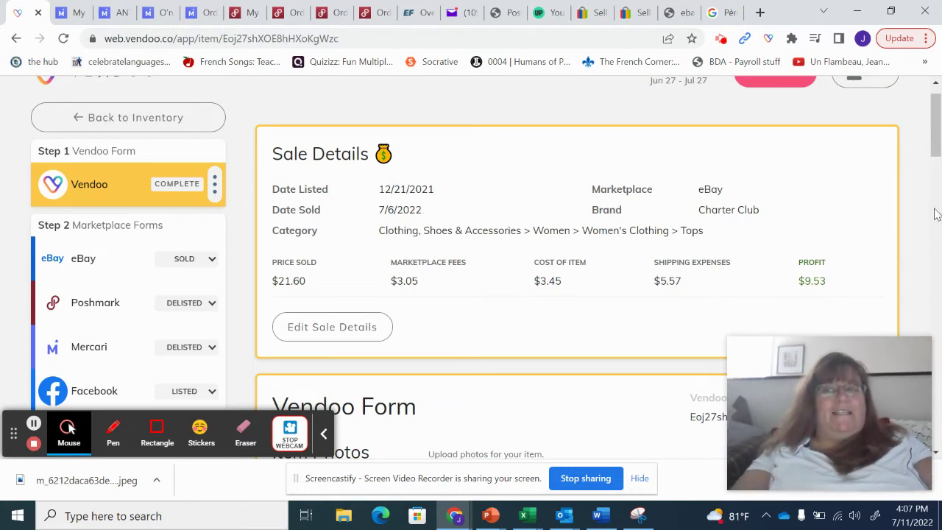
drag(936, 124, 939, 184)
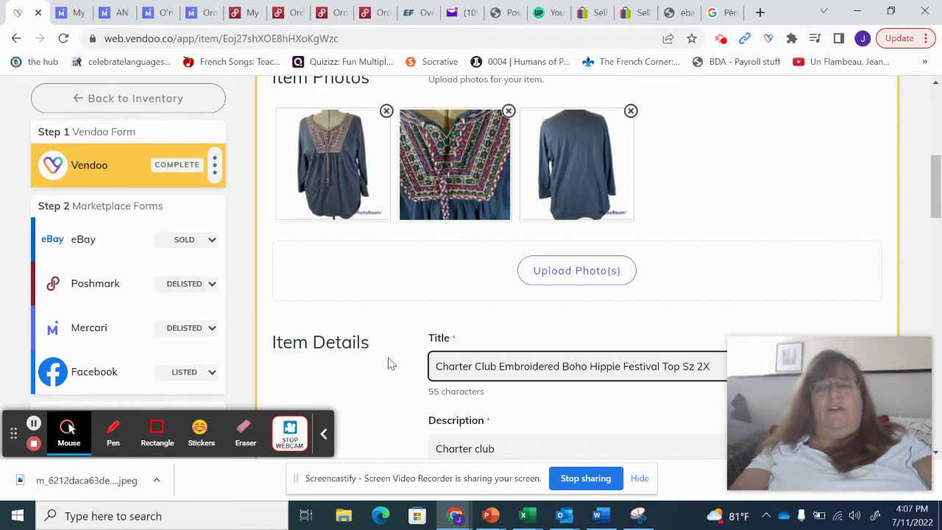
click(938, 195)
drag(938, 195, 936, 169)
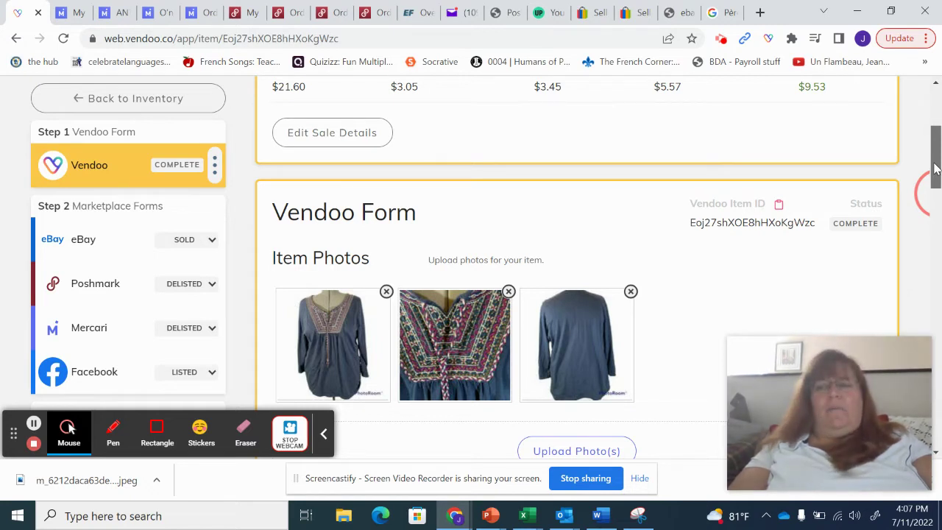
drag(934, 168, 935, 158)
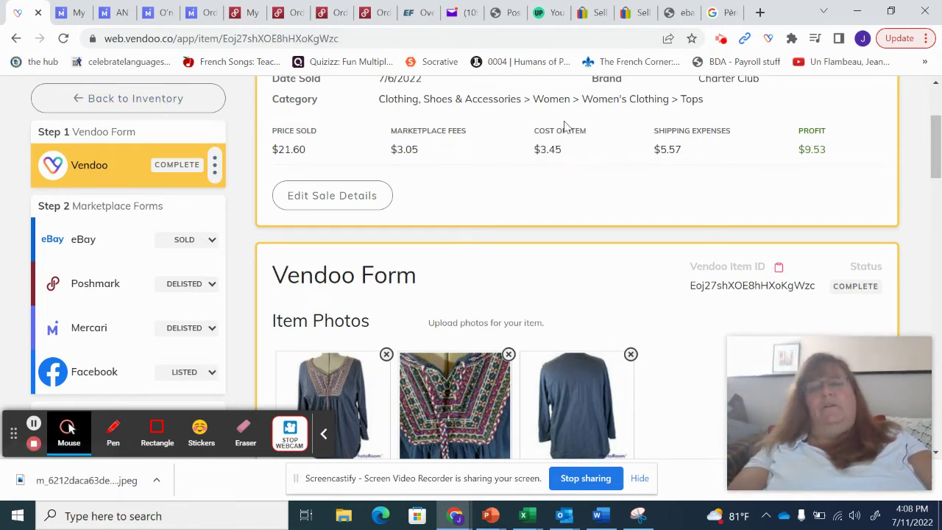
- From the Sold list, open the Jimmy Choo Parfums white tote bag and scroll to its photos
click(116, 98)
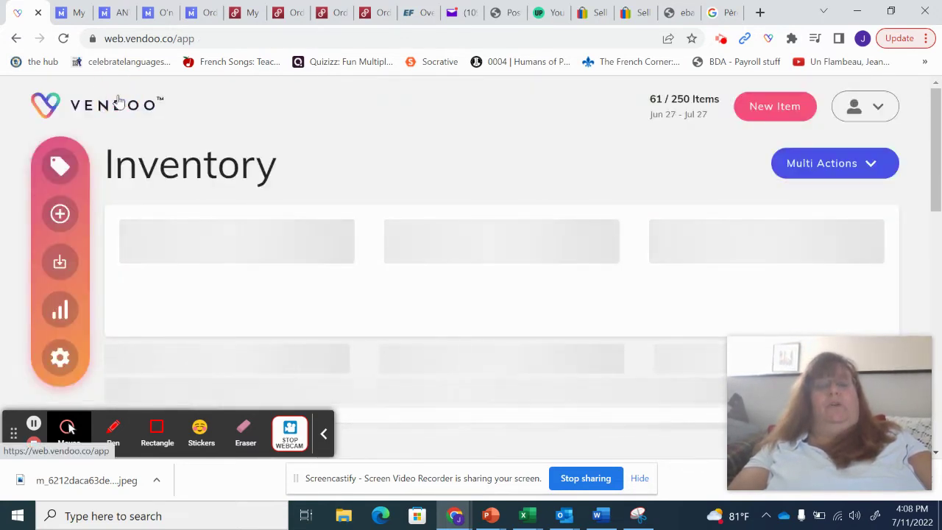
scroll(119, 101, down, 2)
scroll(120, 100, down, 10)
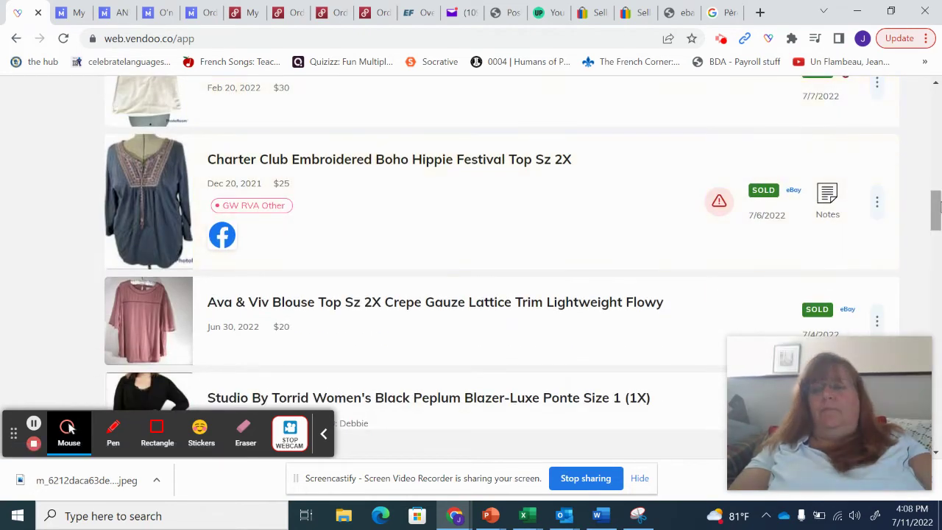
click(934, 205)
drag(935, 205, 934, 190)
click(370, 211)
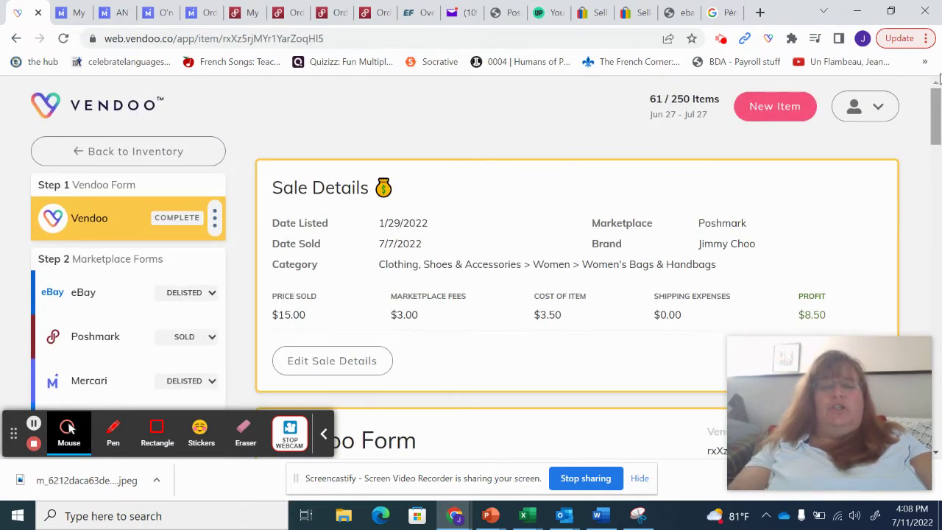
drag(938, 125, 937, 193)
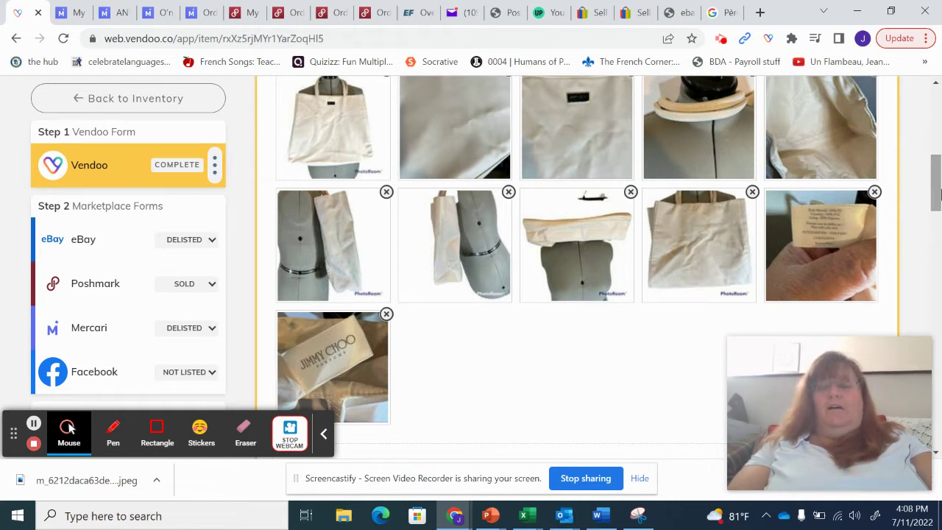
- Save the tote's care-label photo again in the editor, then scroll back up to Sale Details
click(837, 241)
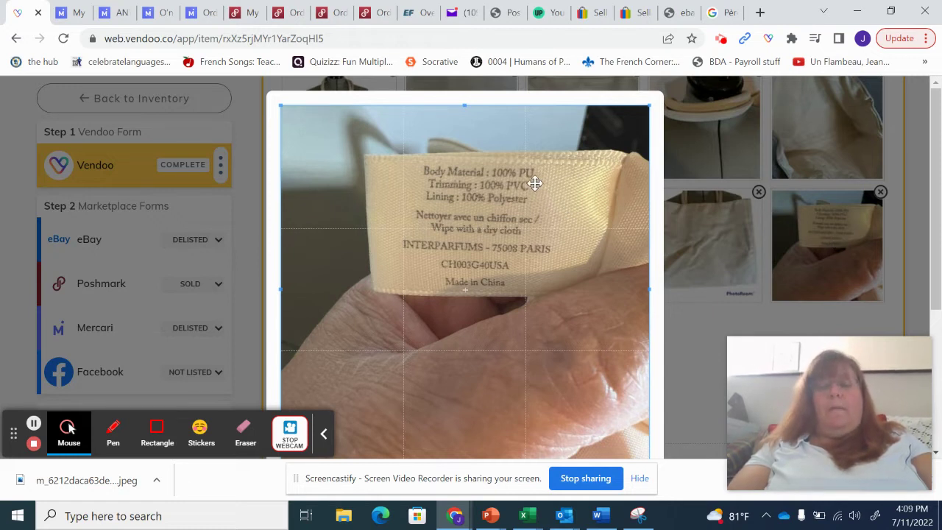
drag(935, 218, 941, 368)
click(495, 422)
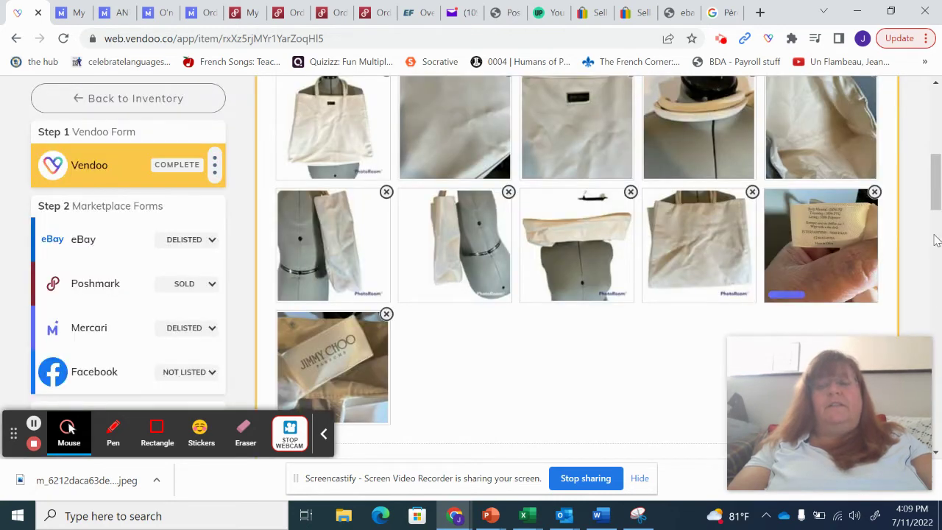
drag(938, 184, 938, 131)
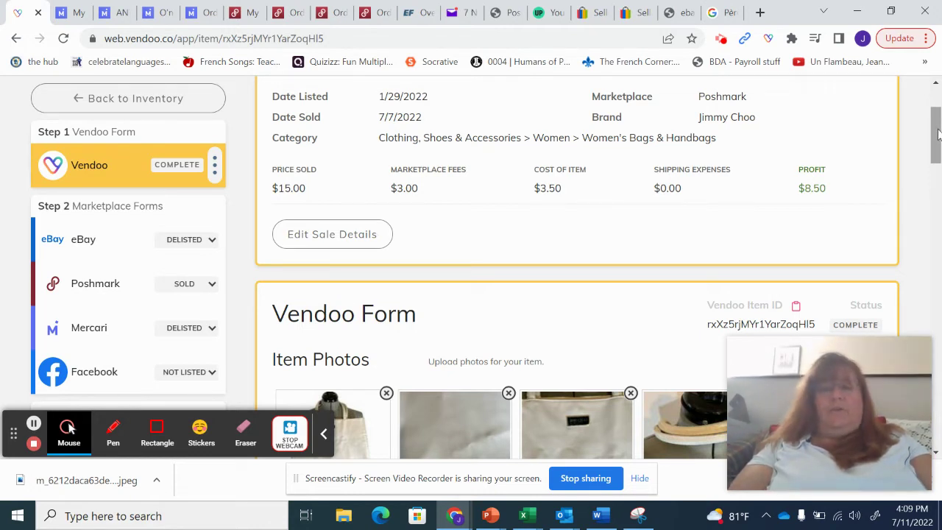
- Review the tote's Sale Details showing the Poshmark sale with $8.50 profit
click(938, 133)
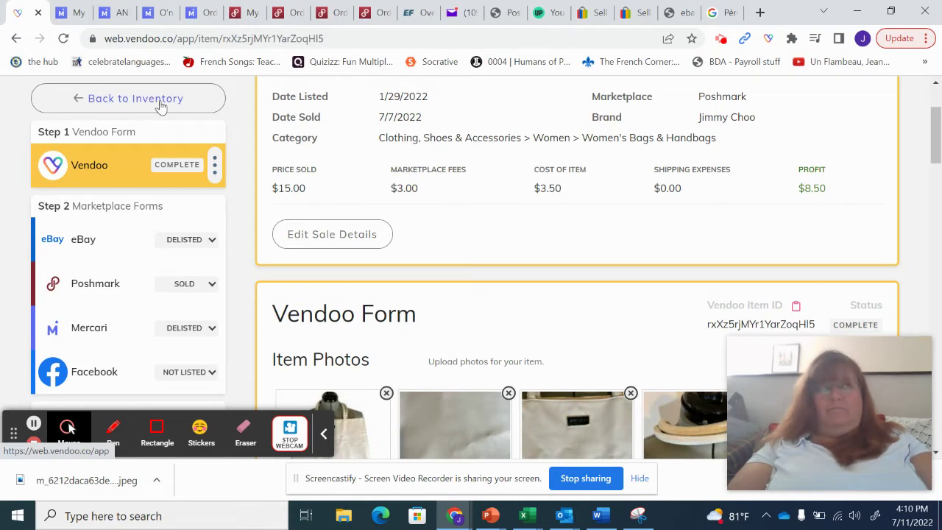
- Open the All Saints Elgar Cowl Neck Sweater Size XS page and scroll to its six photos
click(160, 103)
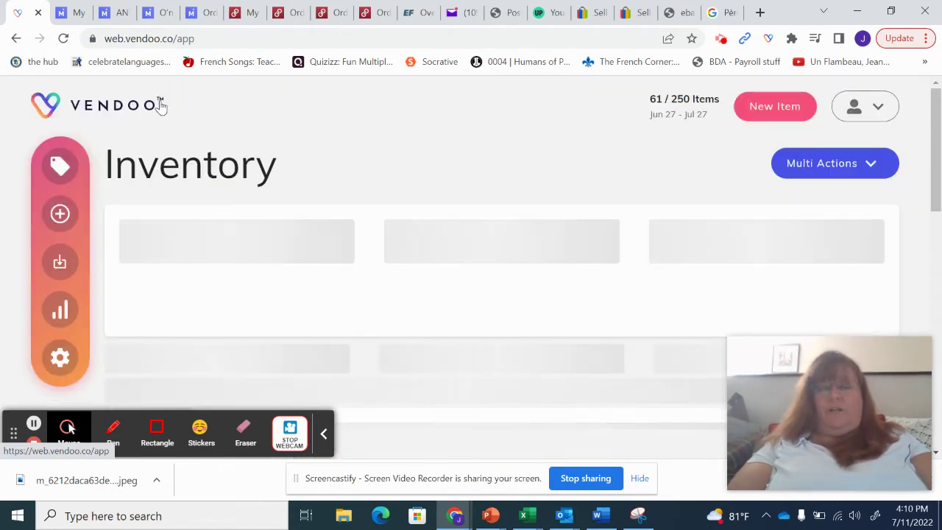
scroll(160, 103, down, 10)
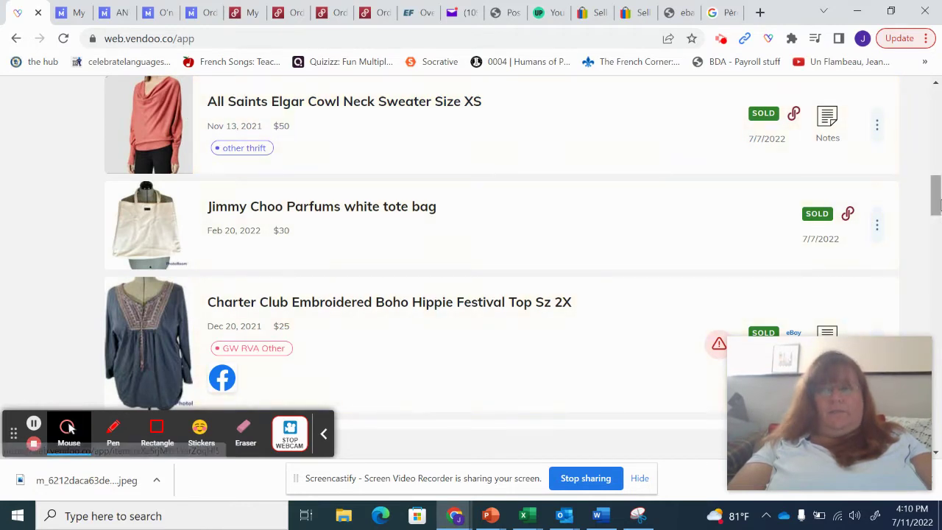
scroll(913, 200, up, 1)
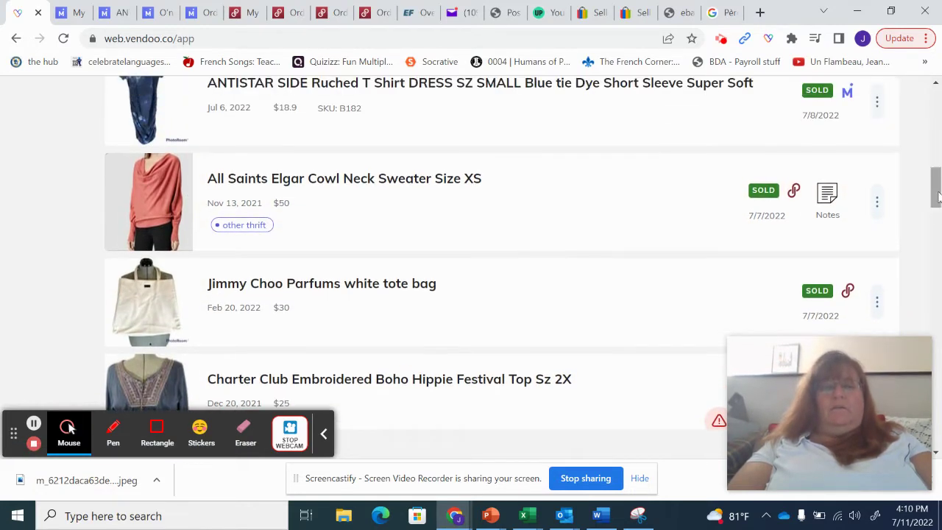
click(356, 183)
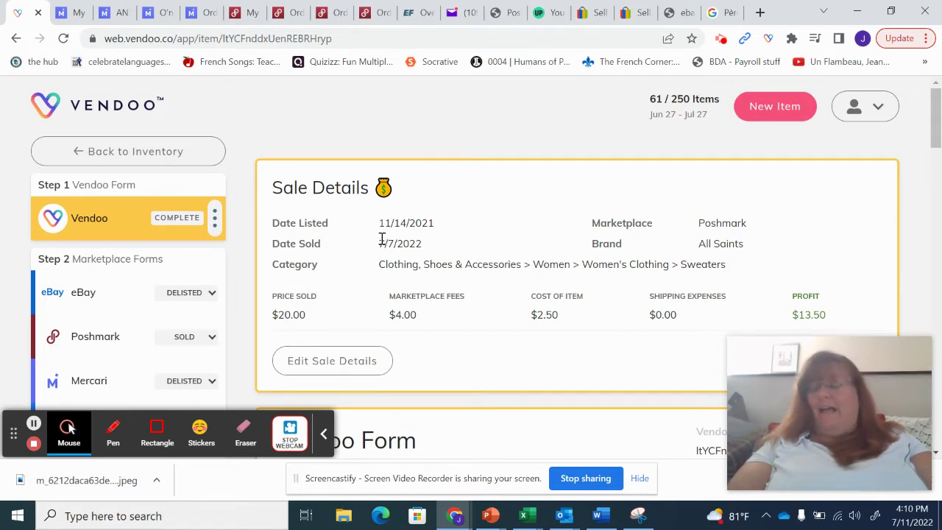
click(936, 116)
drag(939, 118, 939, 162)
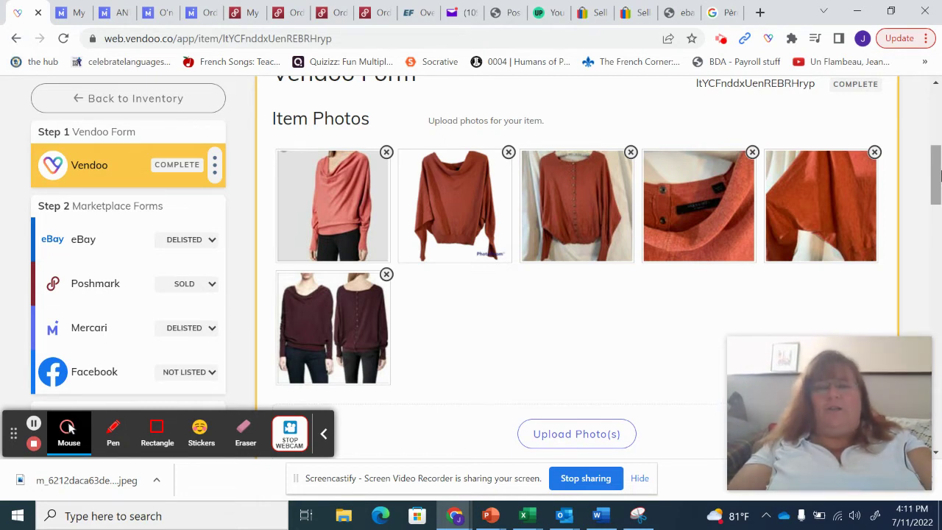
- Review the sweater's Sale Details: $20.00 price, $4.00 fees, $2.50 cost, $13.50 profit
click(938, 174)
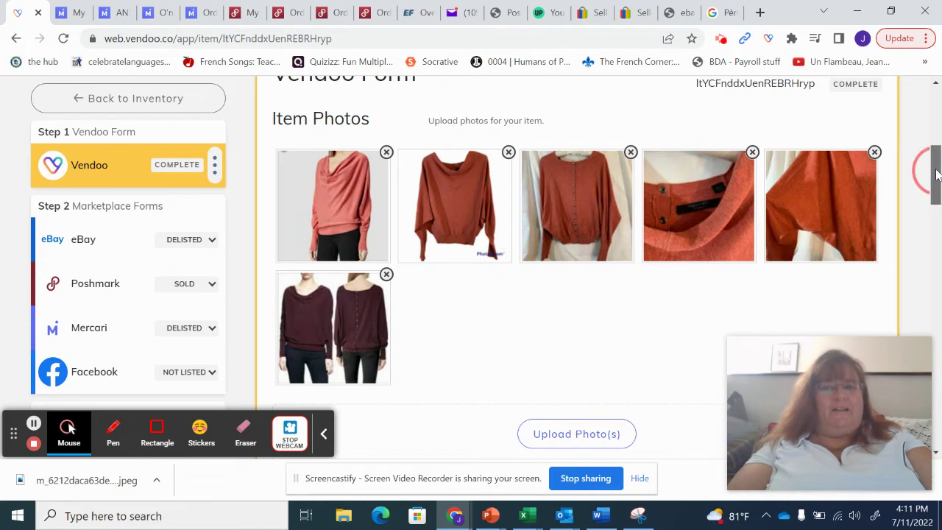
mouse_move(937, 173)
mouse_down()
mouse_move(939, 118)
mouse_move(939, 171)
mouse_up()
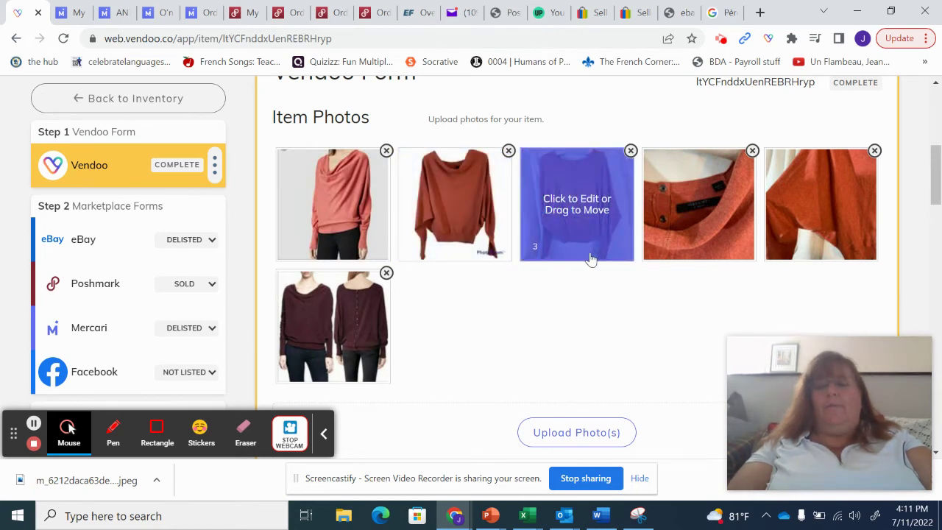
drag(936, 158, 939, 213)
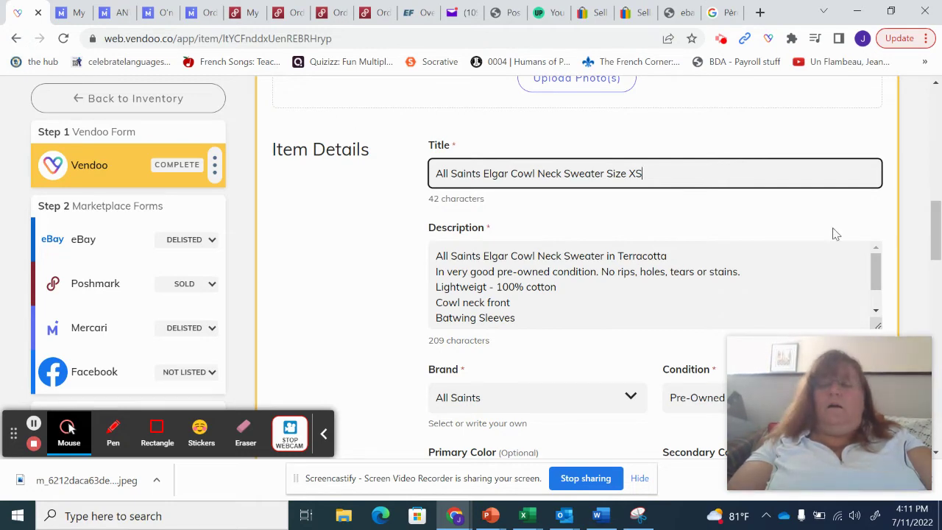
click(938, 213)
drag(938, 213, 919, 124)
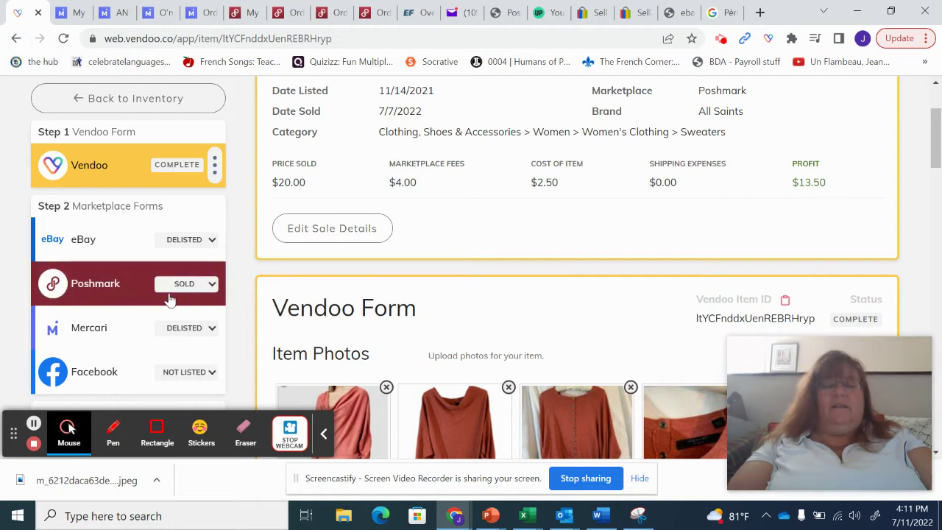
click(123, 101)
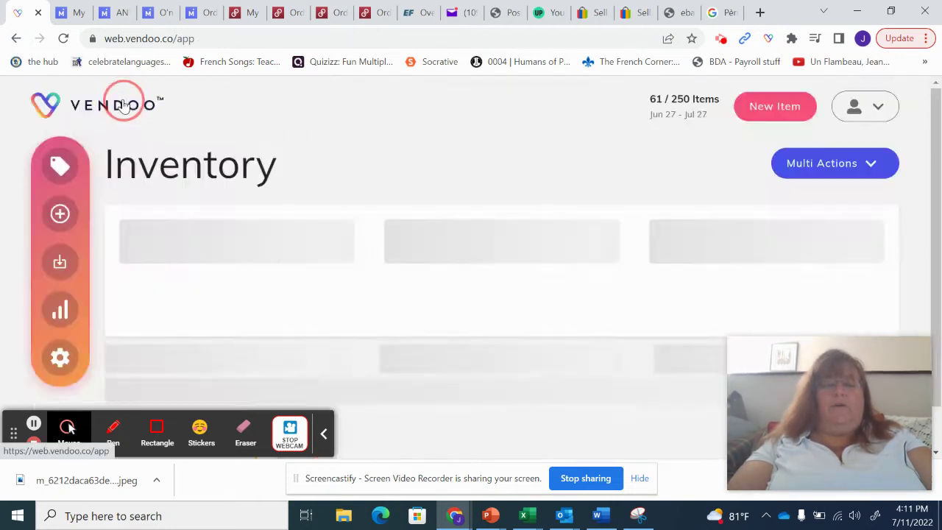
scroll(123, 103, down, 8)
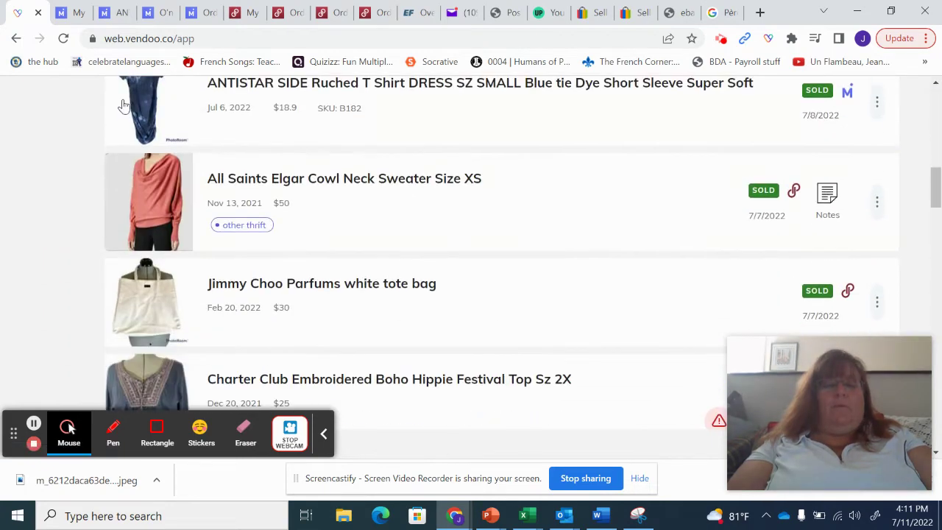
click(936, 180)
drag(936, 180, 934, 172)
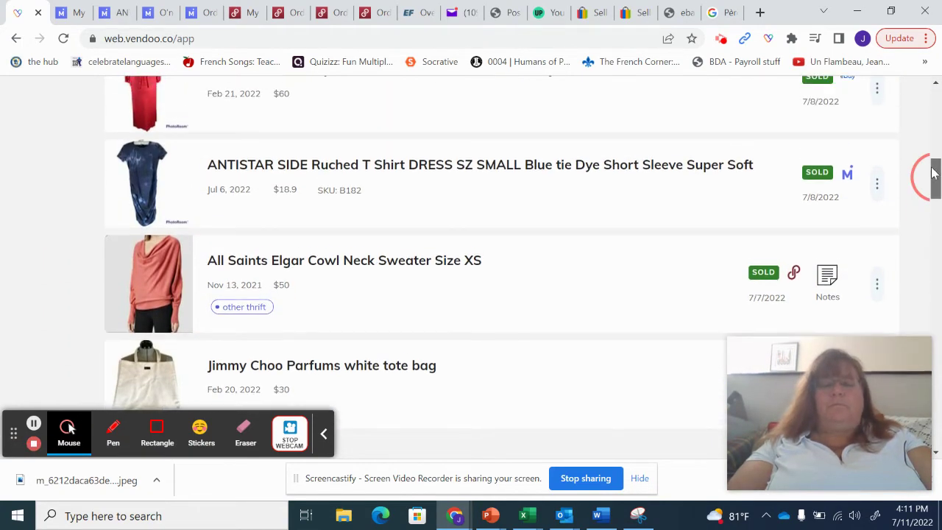
click(500, 170)
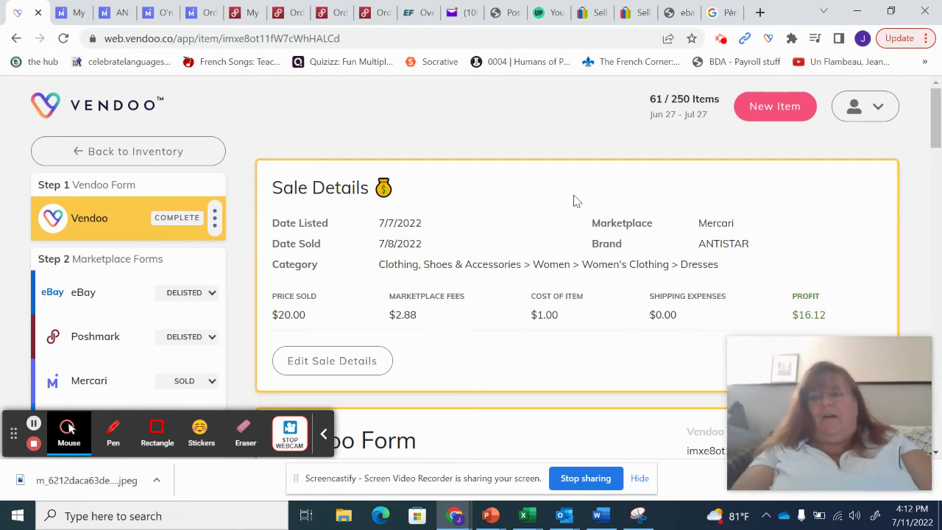
click(937, 120)
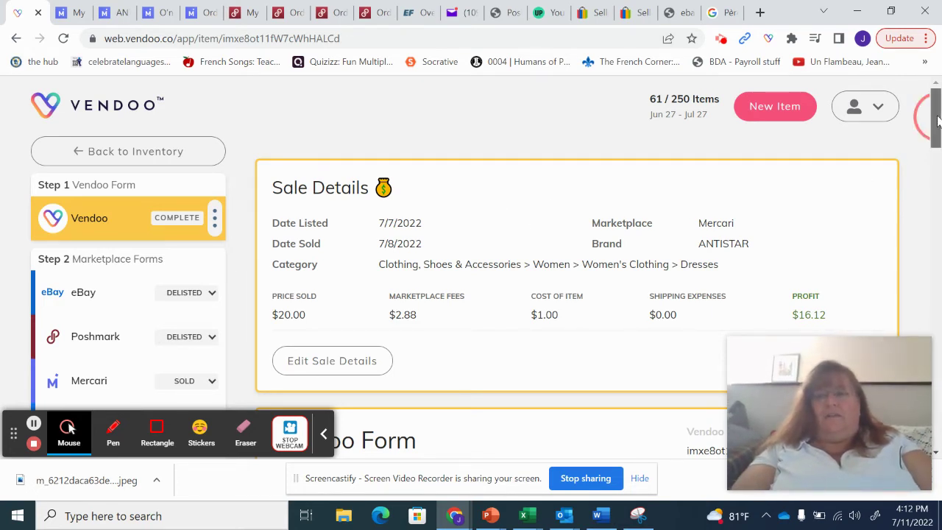
drag(937, 120, 937, 178)
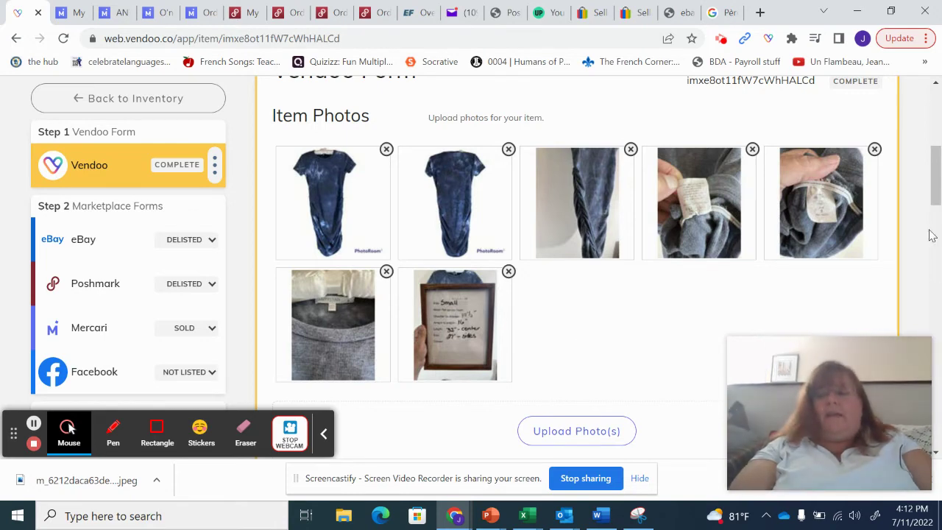
drag(935, 185, 938, 233)
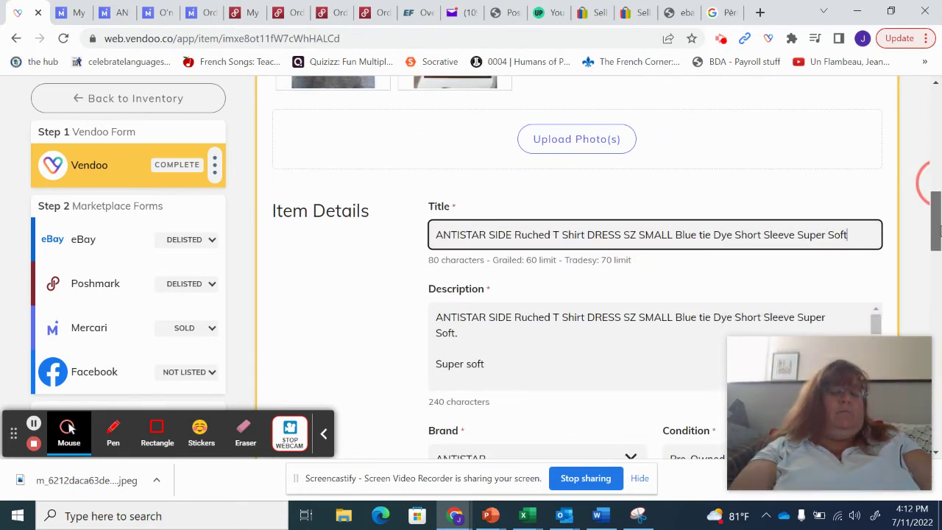
drag(937, 233, 938, 237)
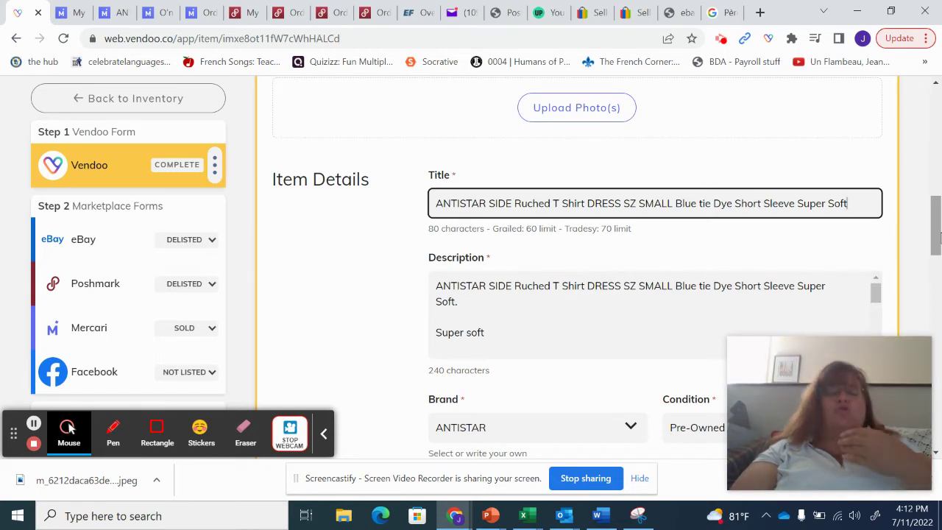
click(936, 235)
drag(936, 235, 919, 122)
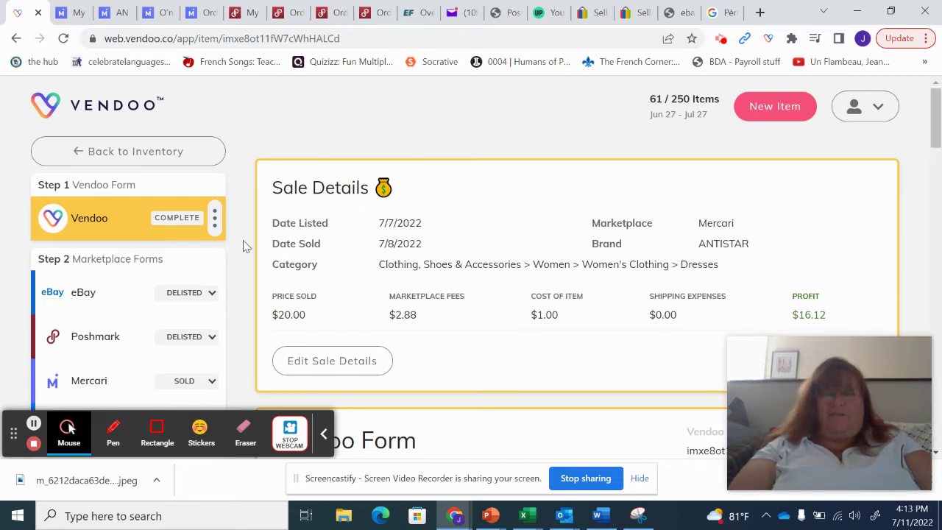
- From the inventory list, open the NWT Adrianna Papell dress sold on eBay 7/8/2022
click(156, 154)
scroll(936, 192, down, 10)
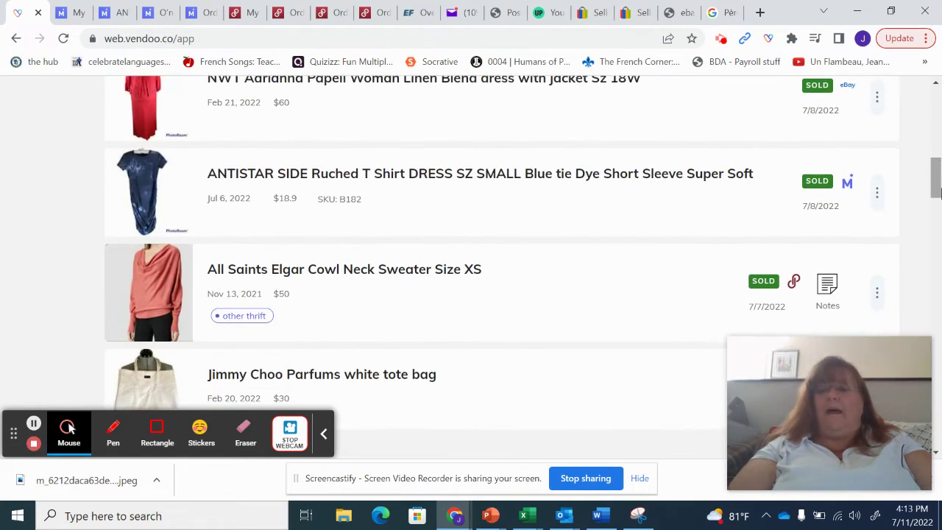
drag(936, 193, 934, 182)
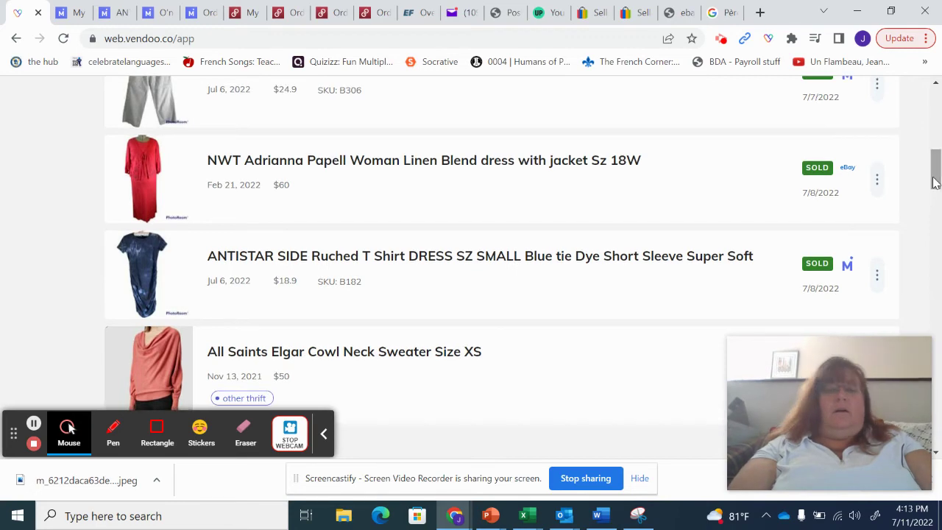
click(449, 168)
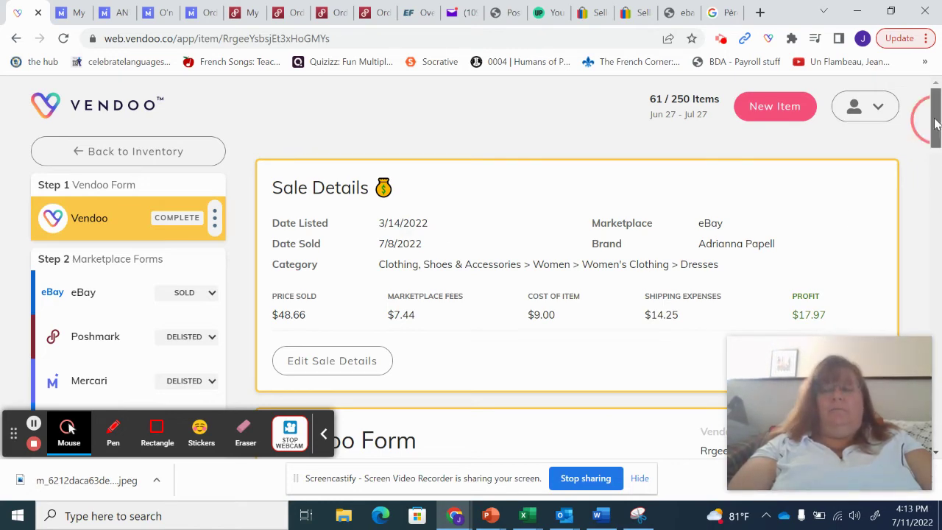
- Save the Adrianna Papell dress's care-tag photo (size 18W, linen/rayon) again in the photo editor
click(940, 163)
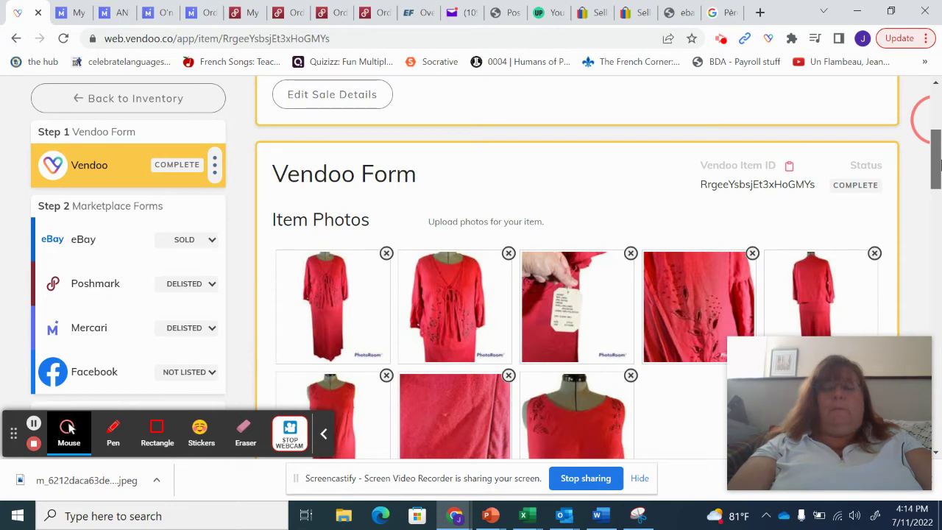
drag(940, 163, 940, 211)
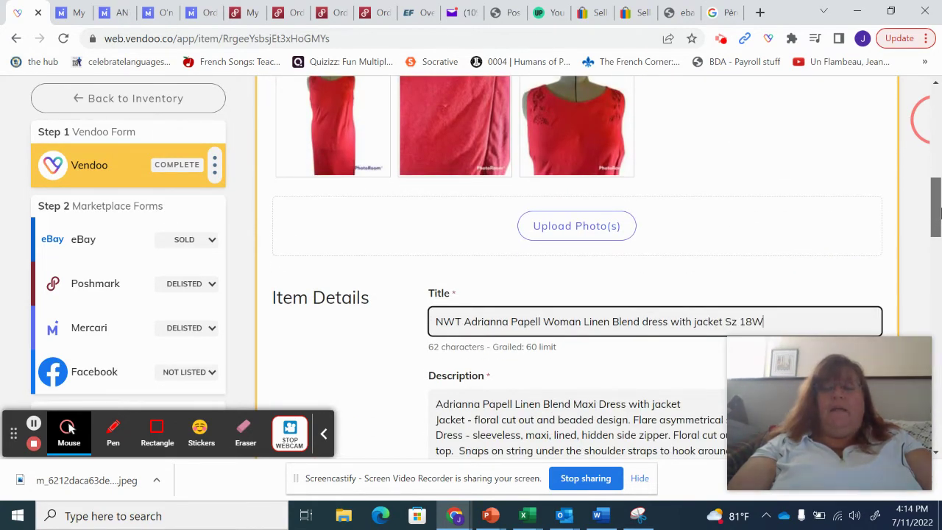
drag(940, 212, 933, 182)
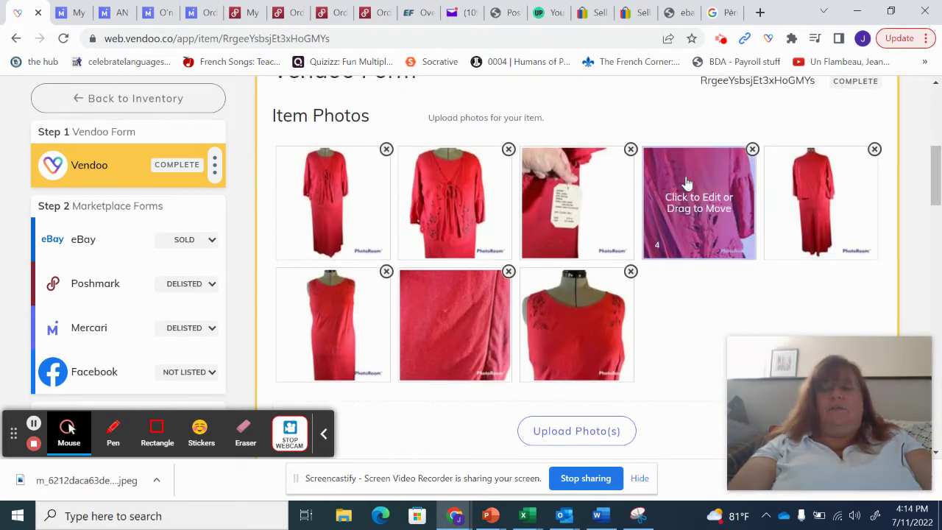
click(581, 198)
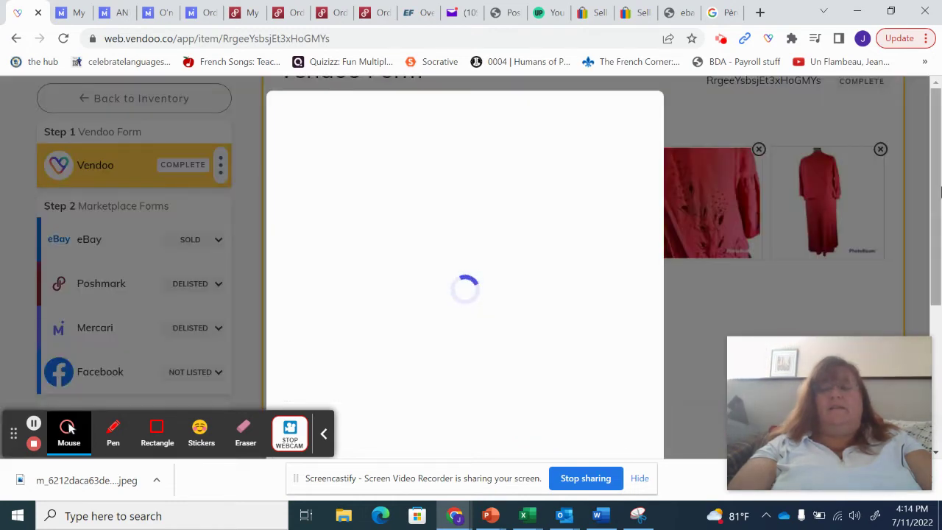
click(936, 190)
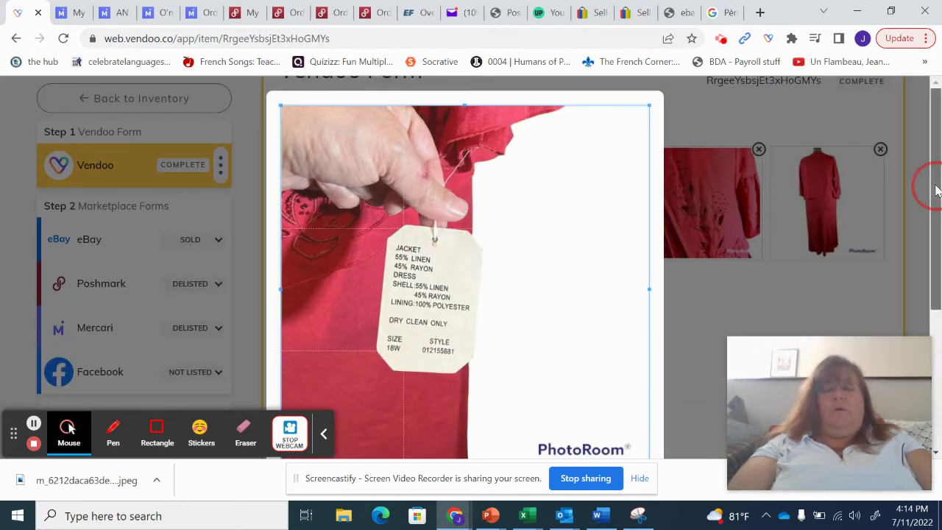
drag(936, 190, 939, 328)
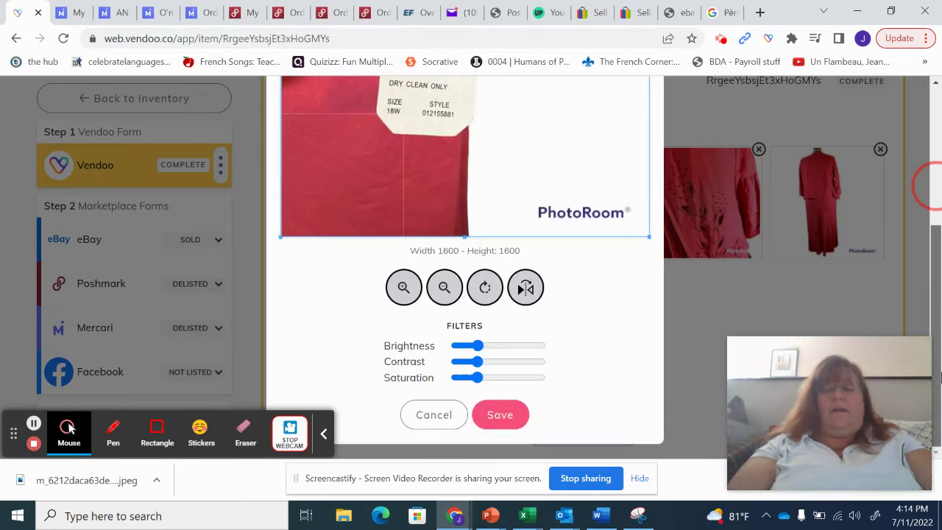
click(501, 415)
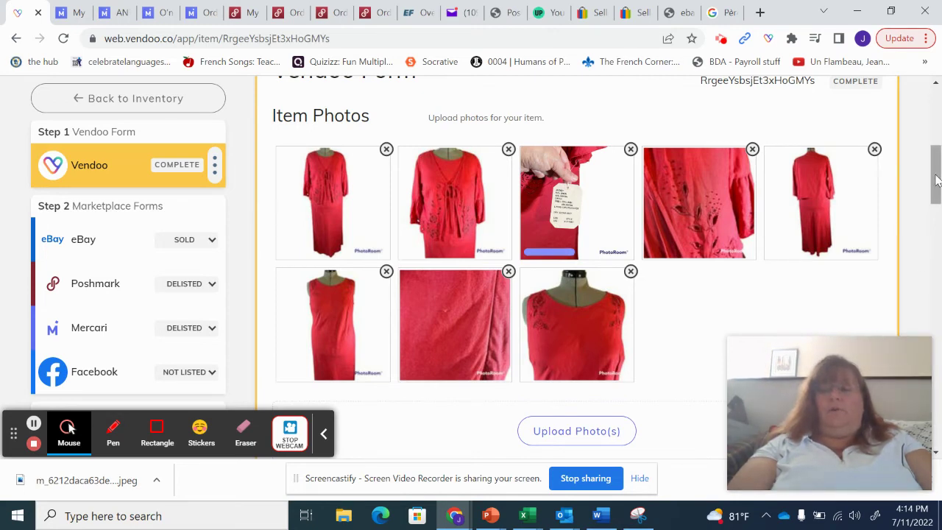
drag(937, 181, 897, 127)
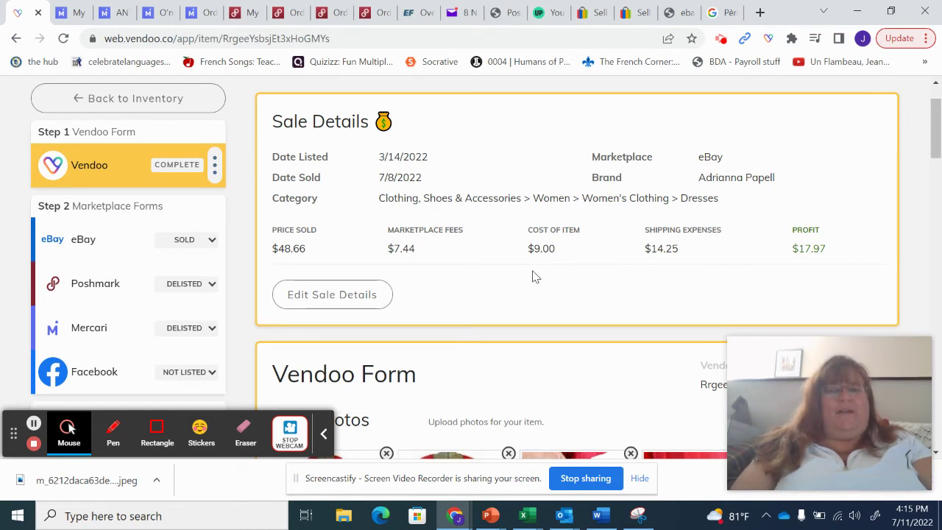
- Go back to the Sold inventory list and check today's date on the taskbar calendar
click(168, 107)
scroll(262, 177, down, 15)
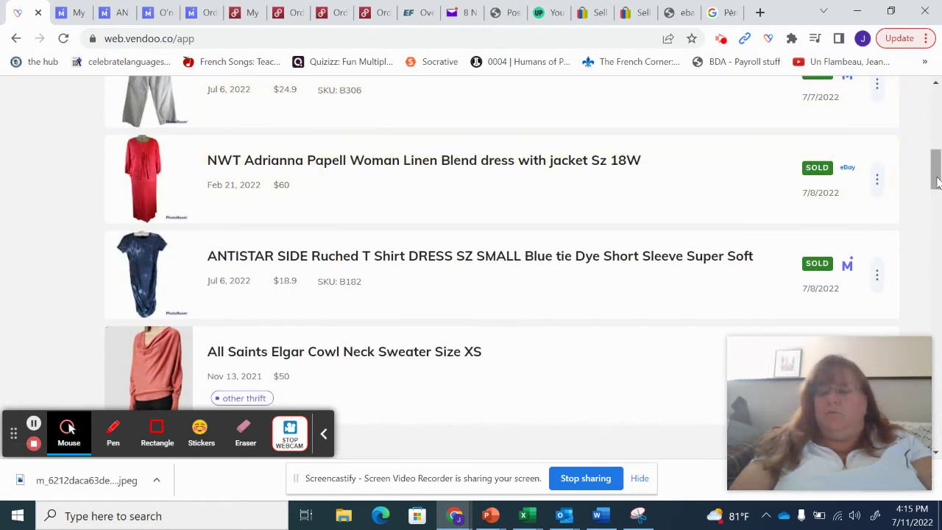
click(909, 522)
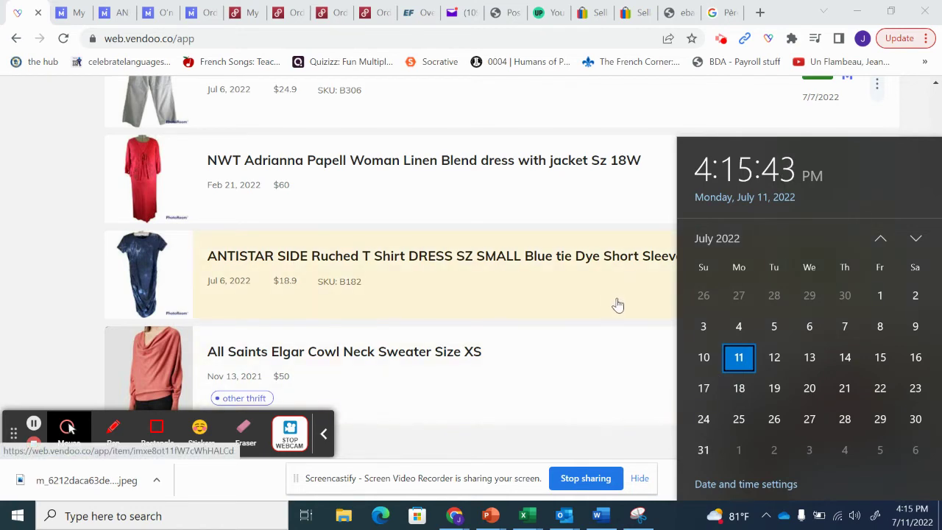
click(41, 190)
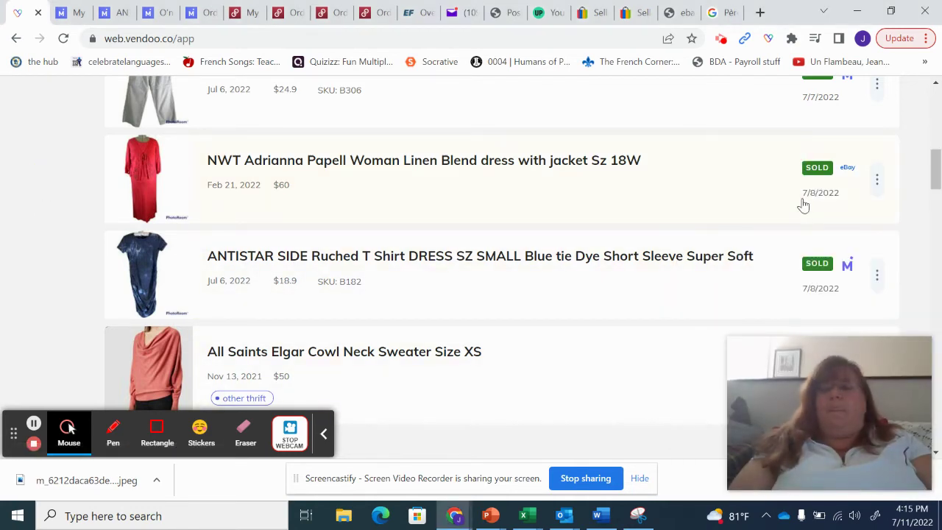
drag(936, 169, 937, 160)
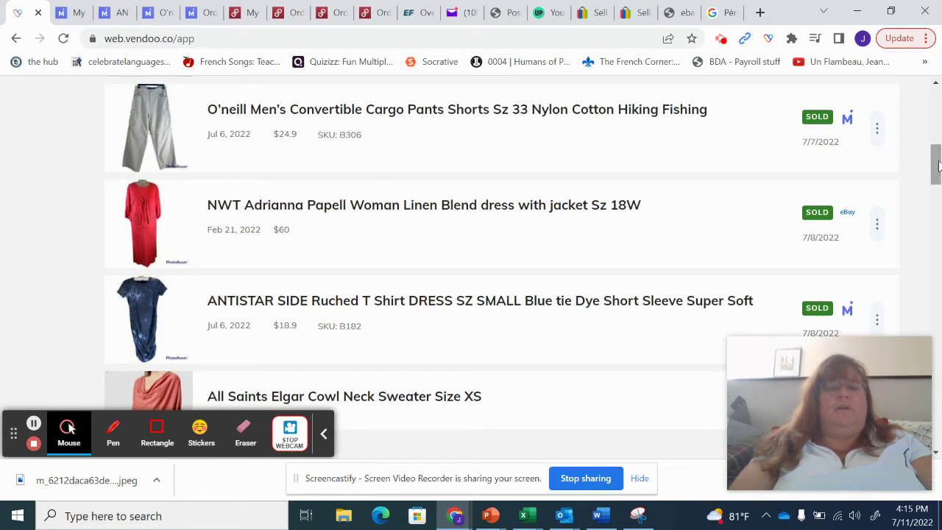
- Open the O'Neill cargo pants and load its first 1600 × 1600 photo in the editor
click(443, 110)
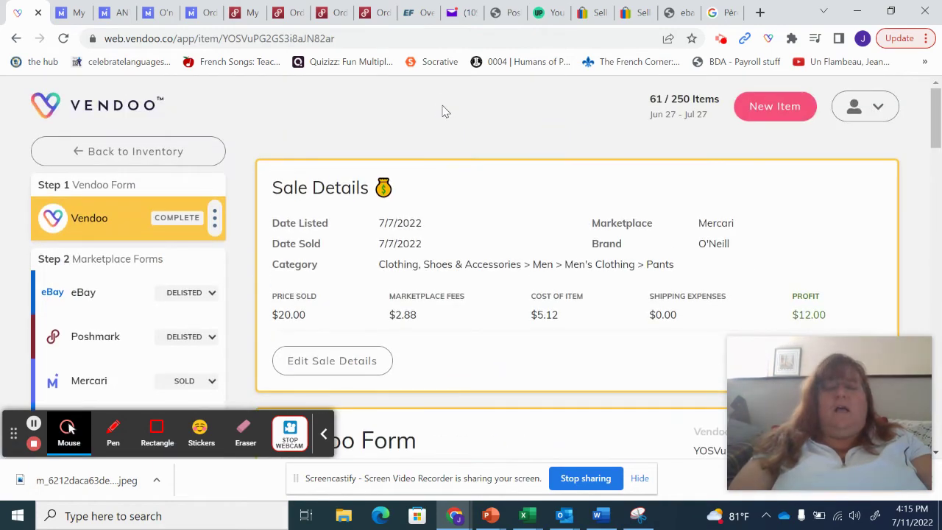
drag(938, 125, 939, 217)
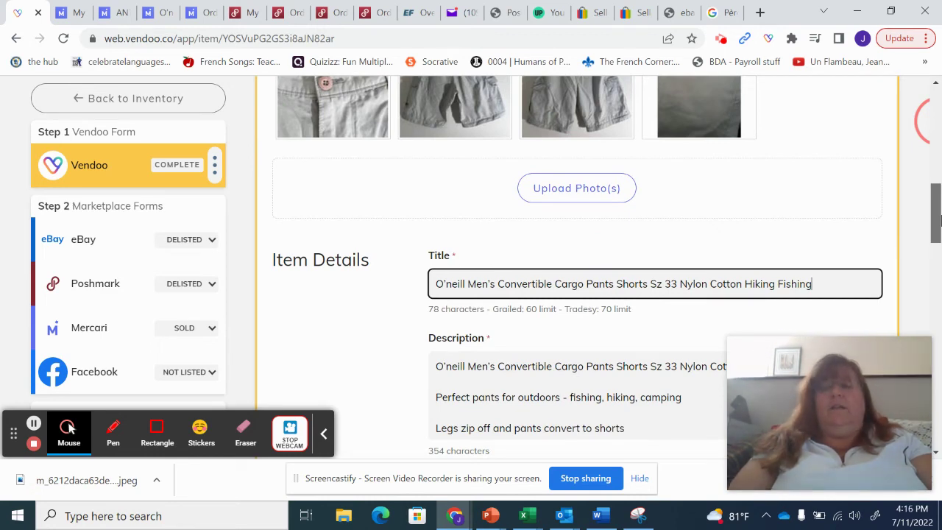
drag(939, 218, 939, 195)
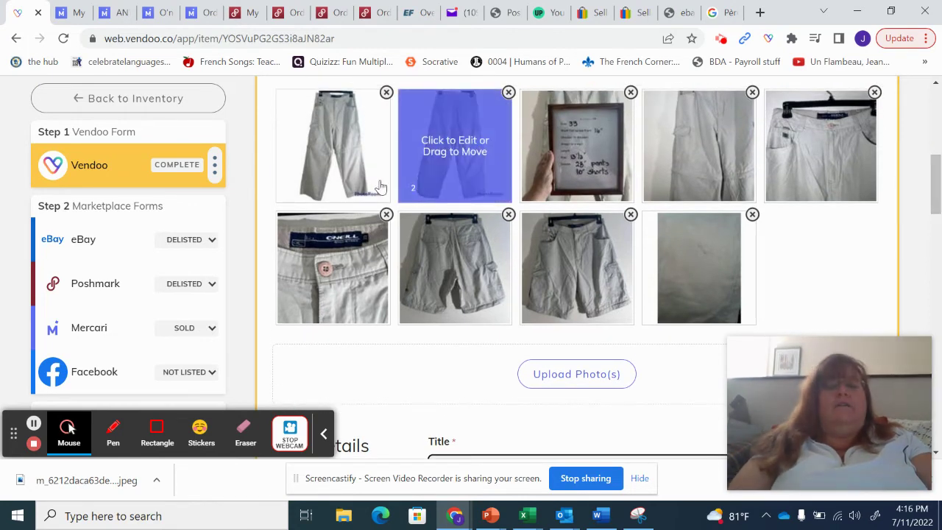
click(351, 180)
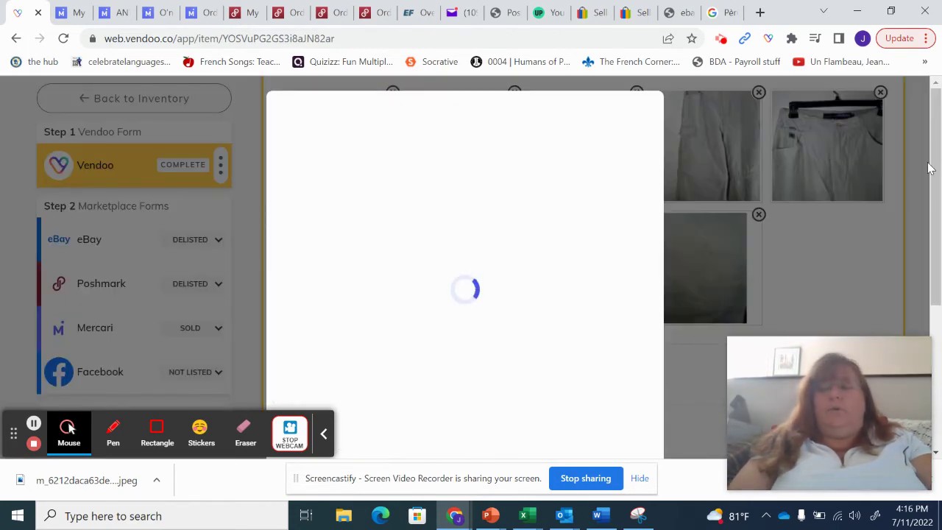
scroll(897, 231, down, 1)
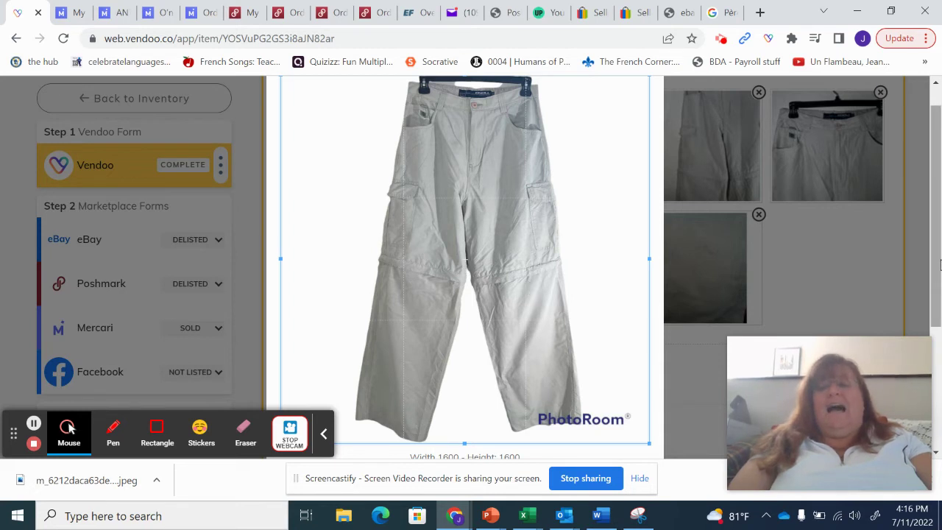
drag(933, 254, 941, 386)
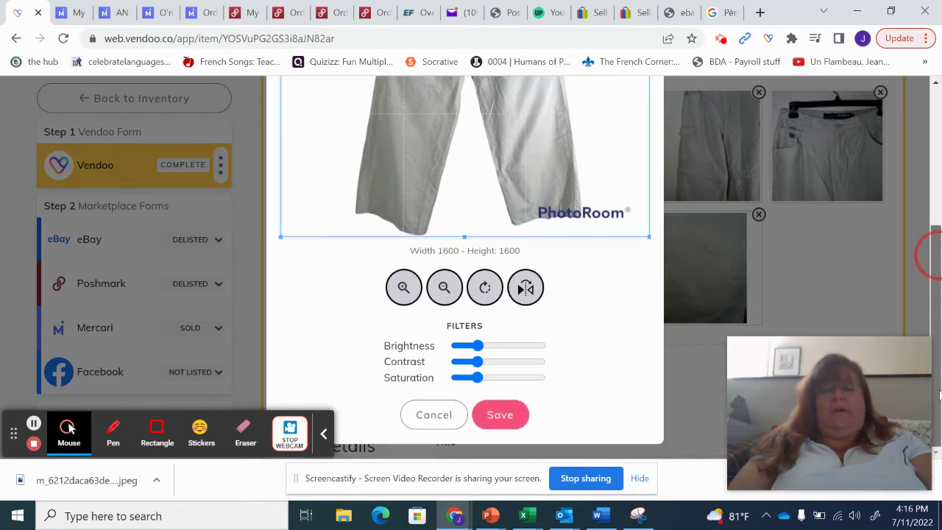
- Save the edited O'Neill pants photo and return to Sale Details showing $12.00 Mercari profit
click(508, 417)
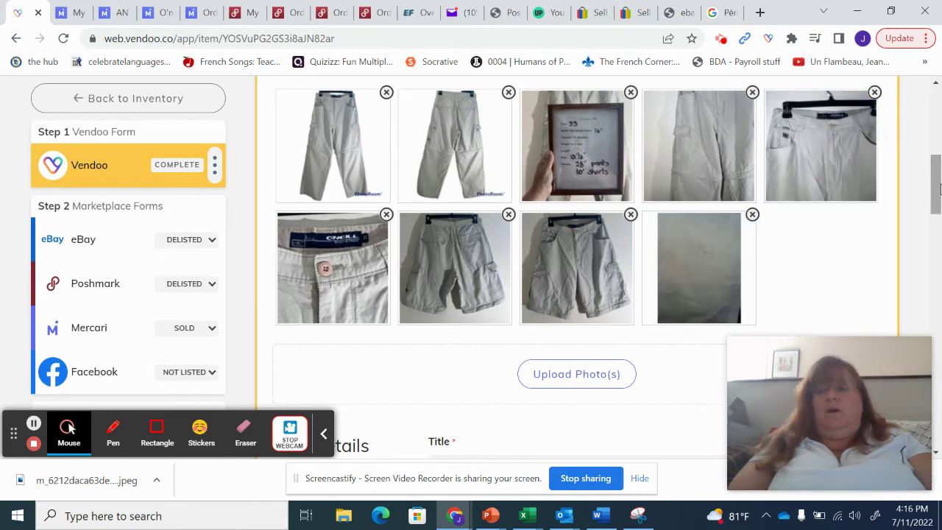
click(936, 173)
drag(937, 173, 937, 111)
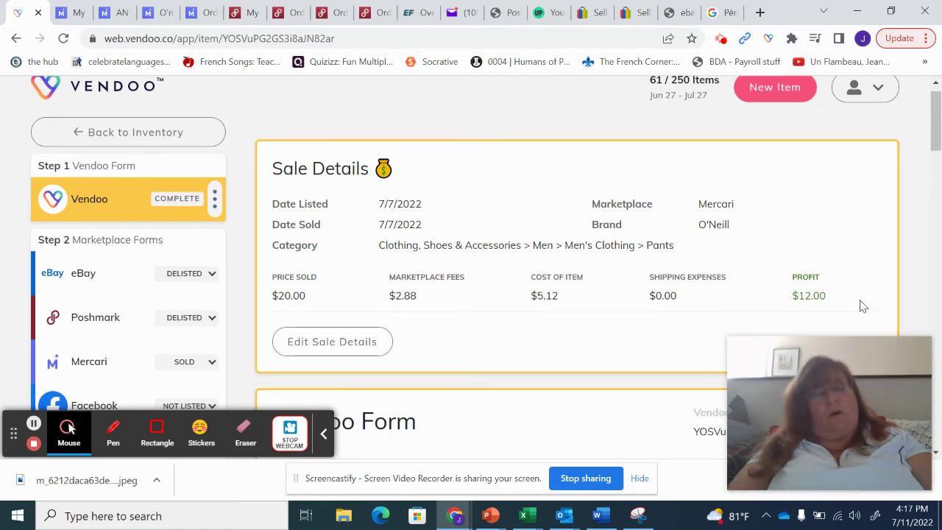
- Go back to Inventory and scroll to the sold O'Neill pants, Adrianna Papell and ANTISTAR dresses
click(936, 112)
drag(936, 112, 936, 87)
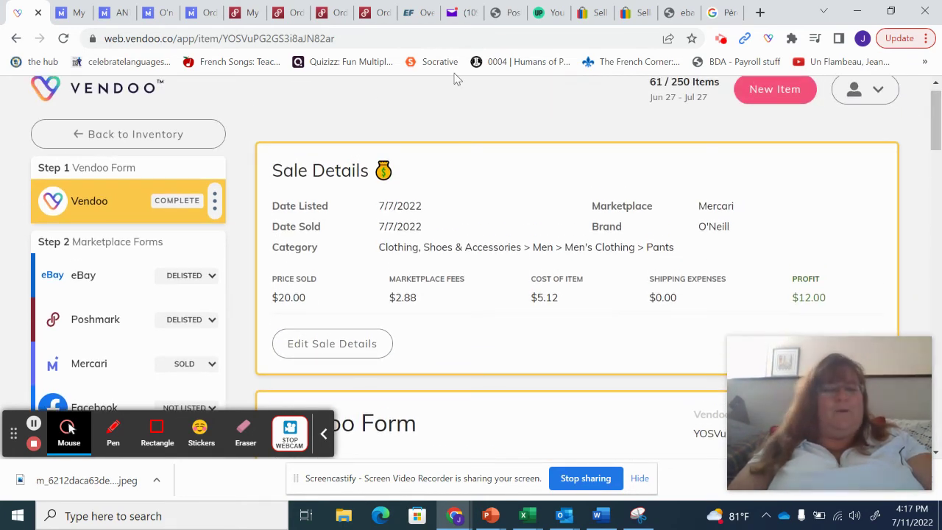
click(135, 140)
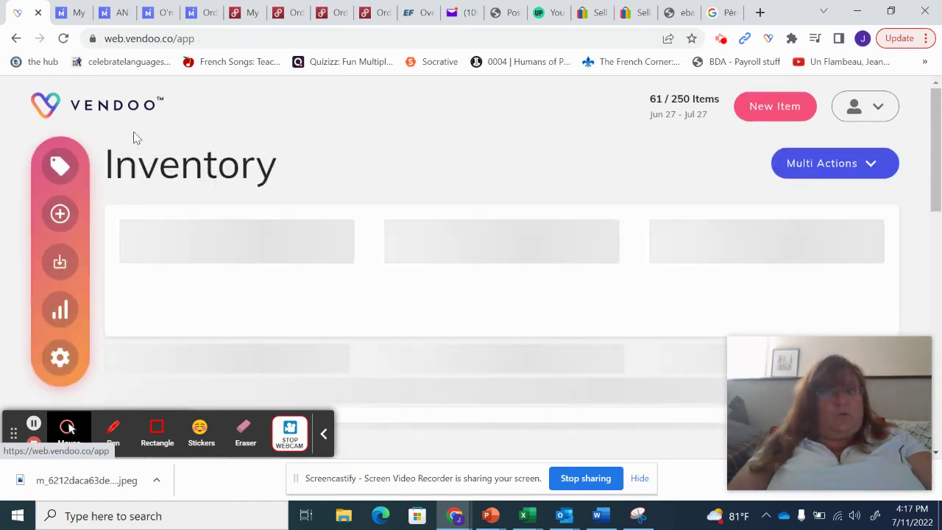
scroll(59, 309, down, 10)
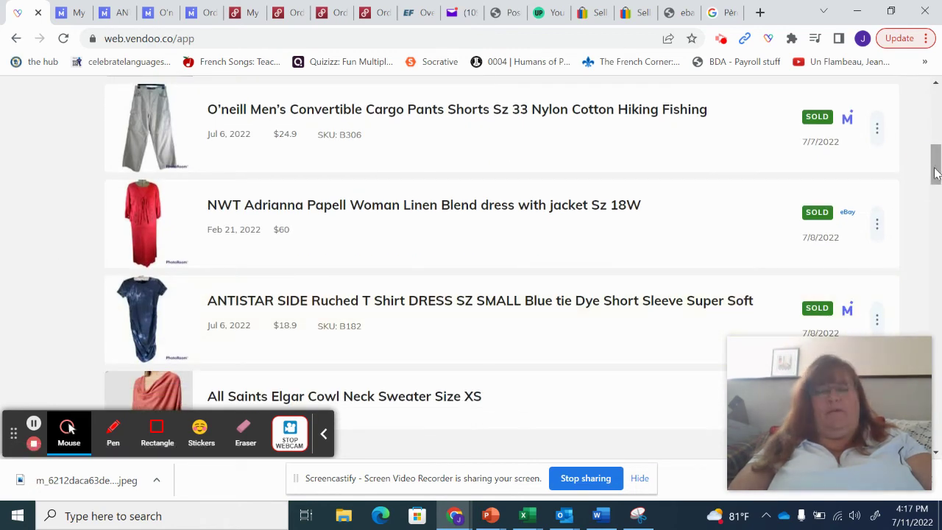
- Show Analytics for a custom Jul 3 – Jul 9, 2022 date range
drag(936, 166, 937, 124)
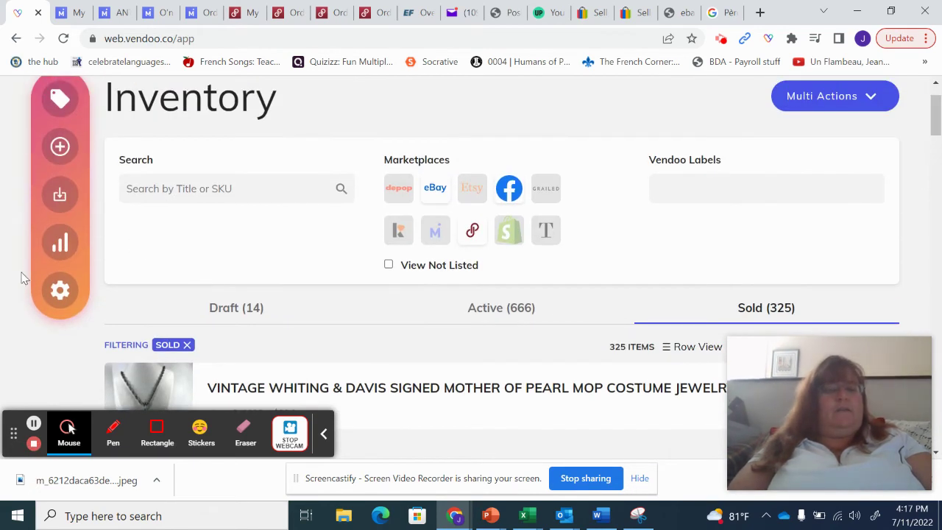
click(62, 245)
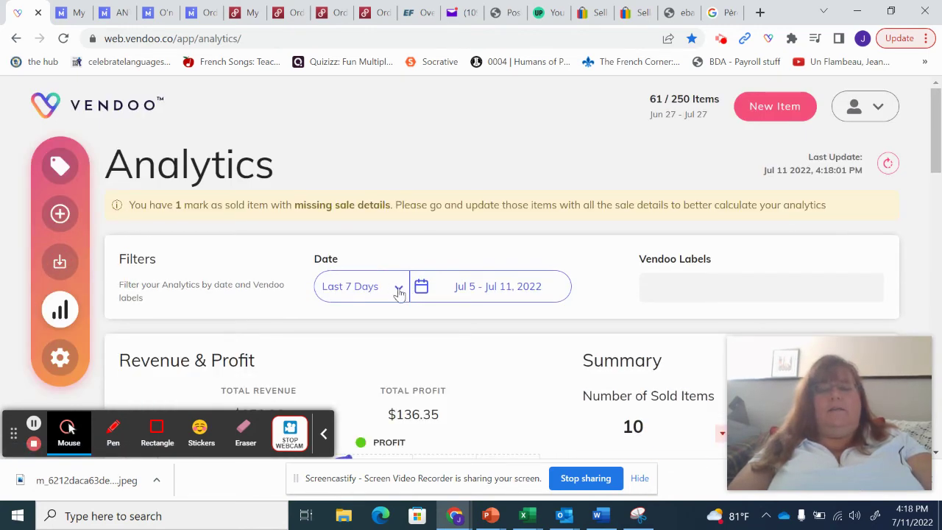
click(398, 290)
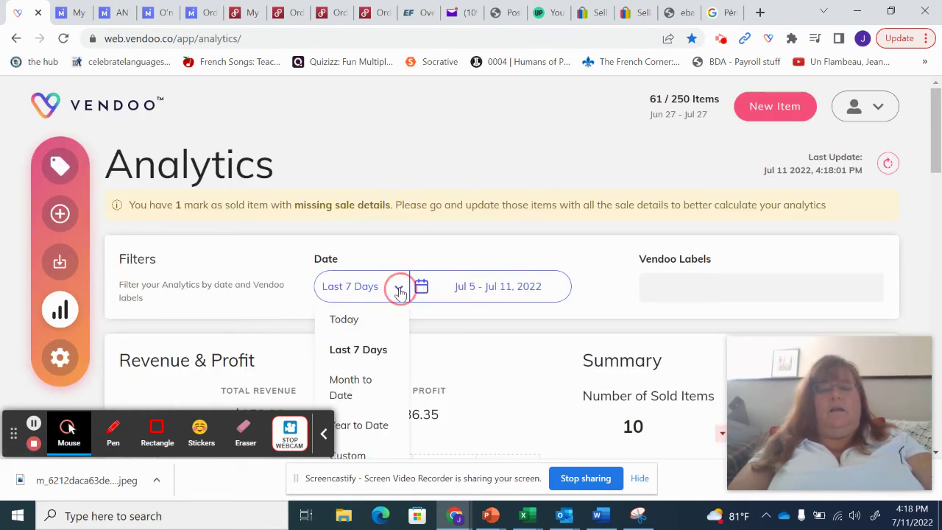
click(387, 454)
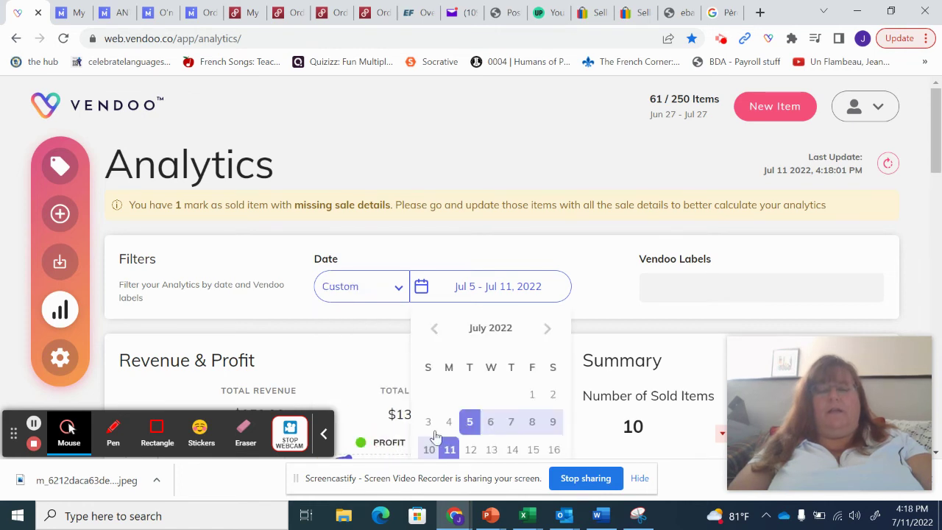
click(427, 421)
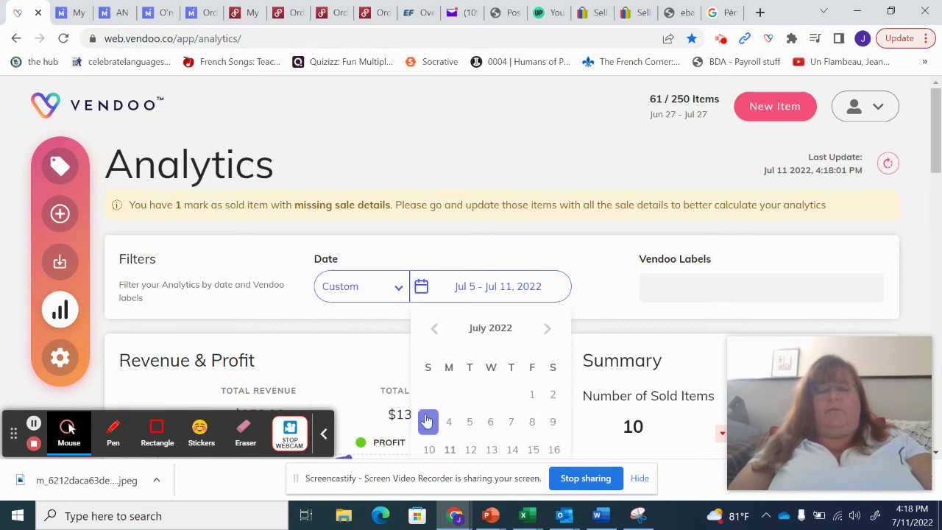
click(553, 421)
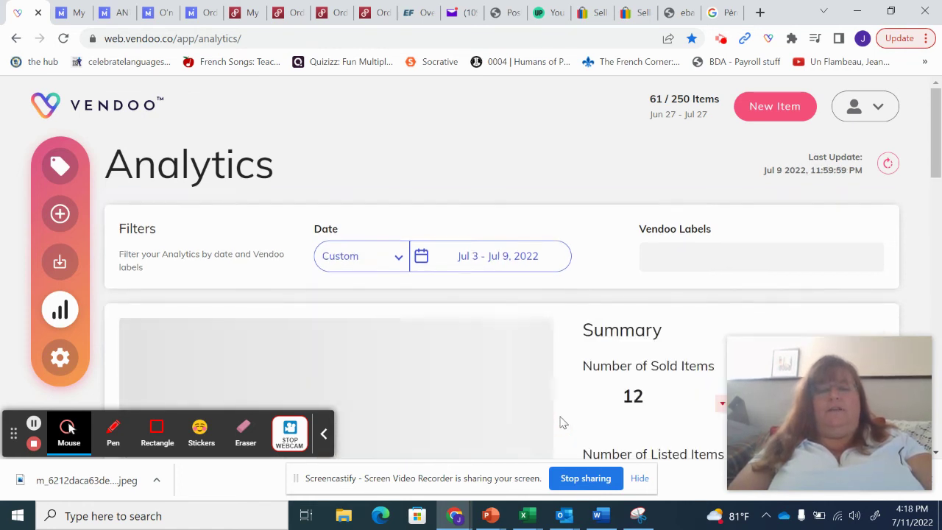
drag(939, 136, 939, 206)
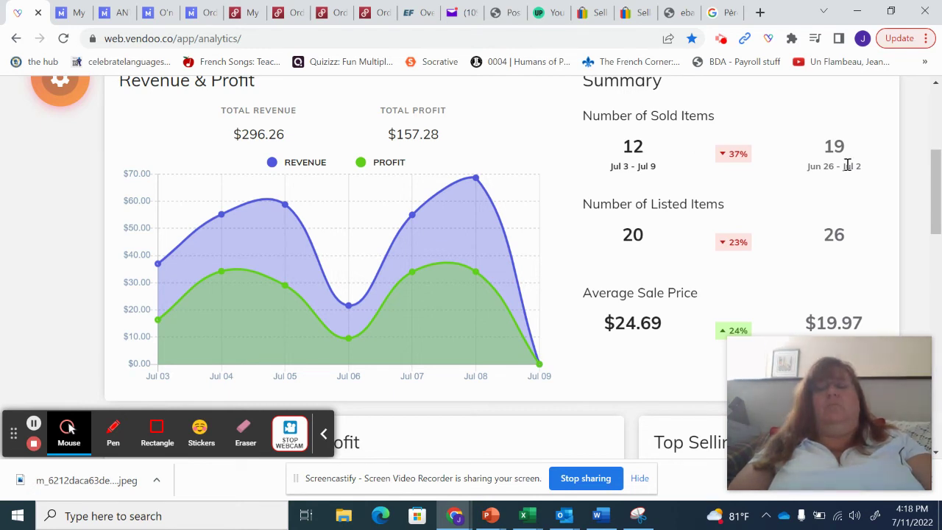
mouse_move(848, 165)
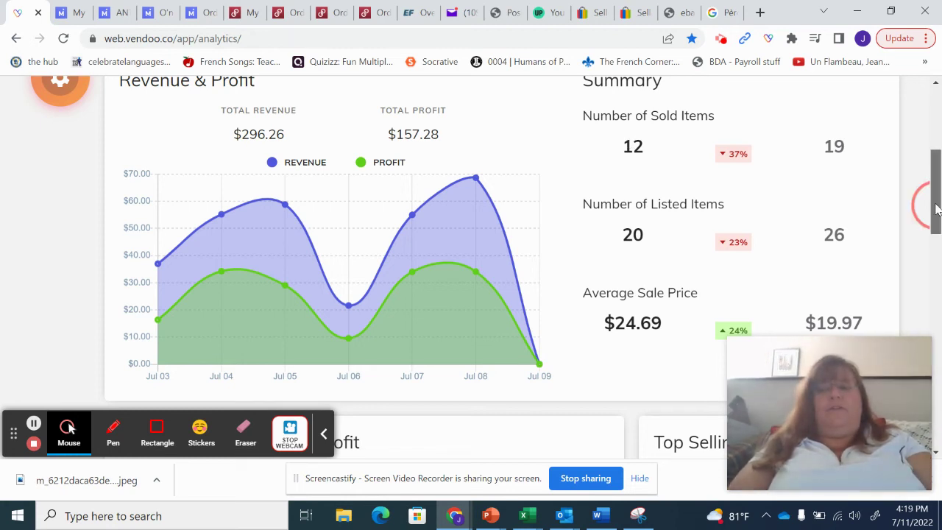
scroll(933, 206, down, 1)
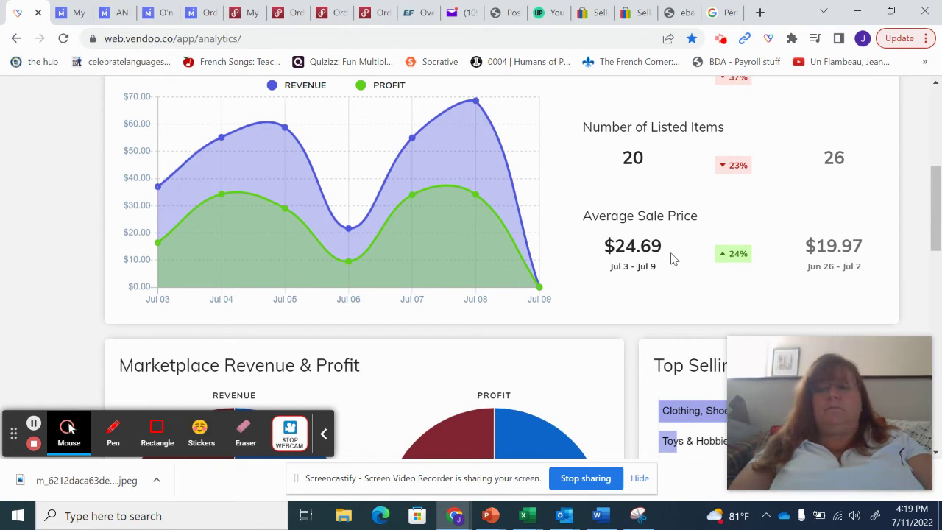
drag(934, 237, 933, 220)
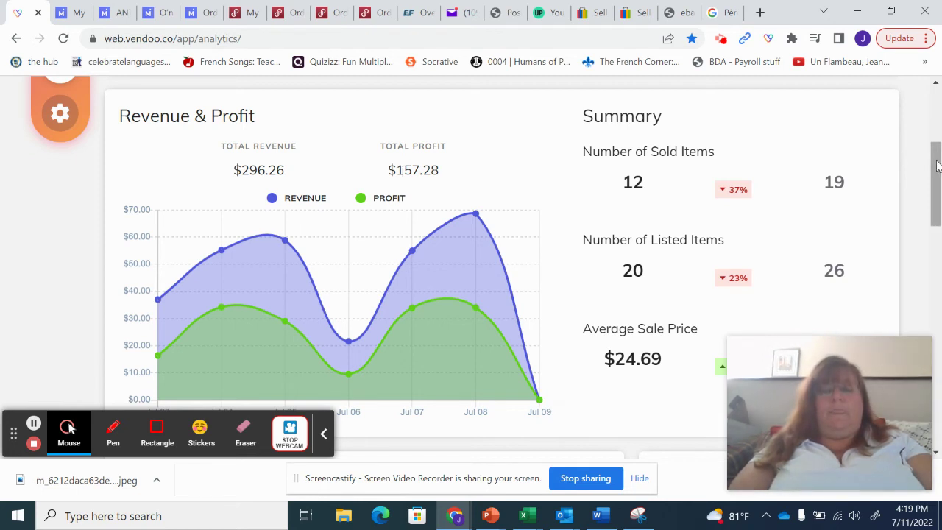
drag(937, 166, 937, 179)
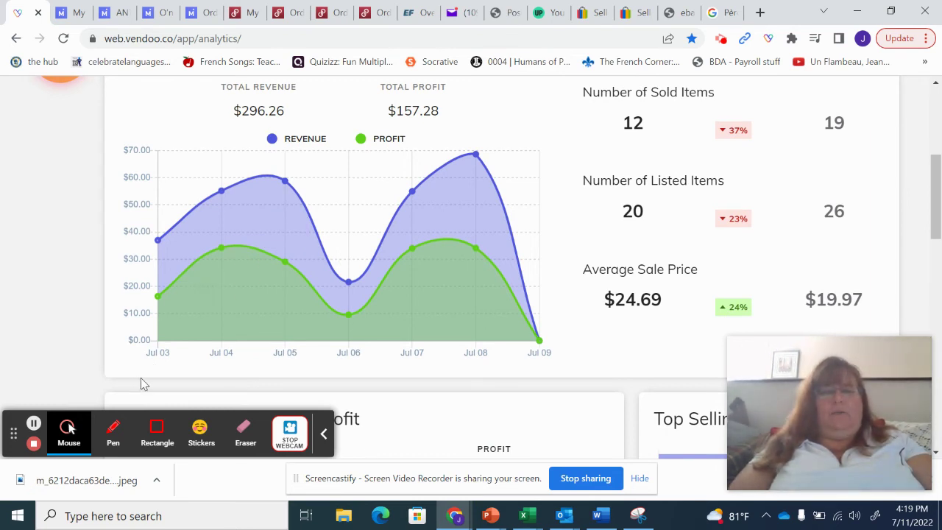
mouse_move(158, 351)
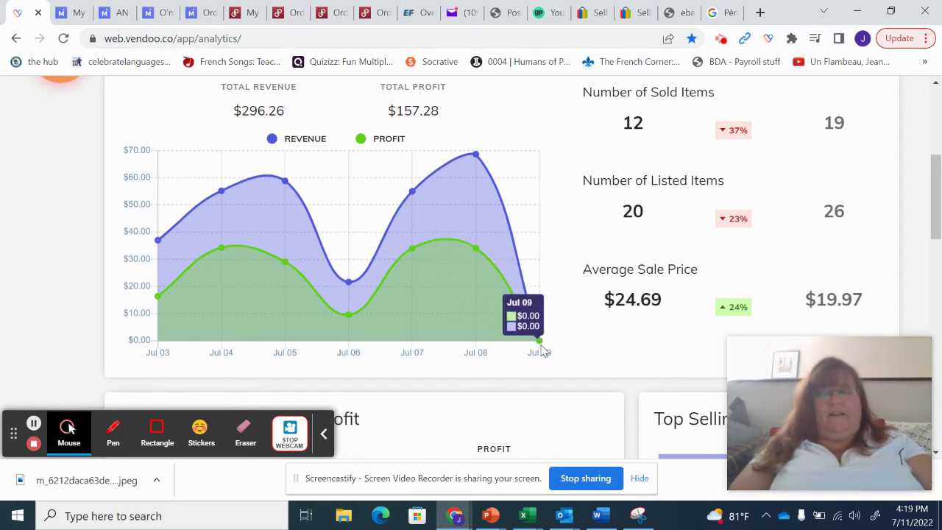
drag(938, 202, 938, 247)
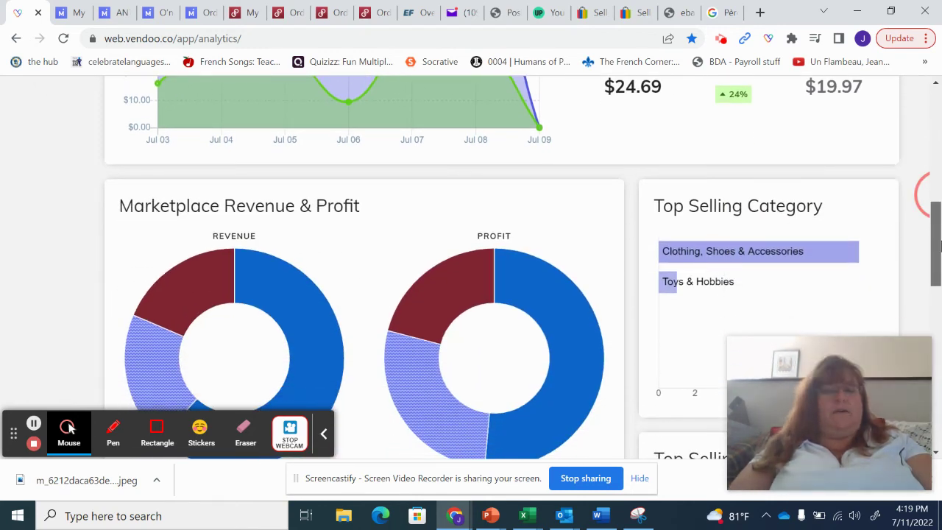
drag(939, 245, 939, 346)
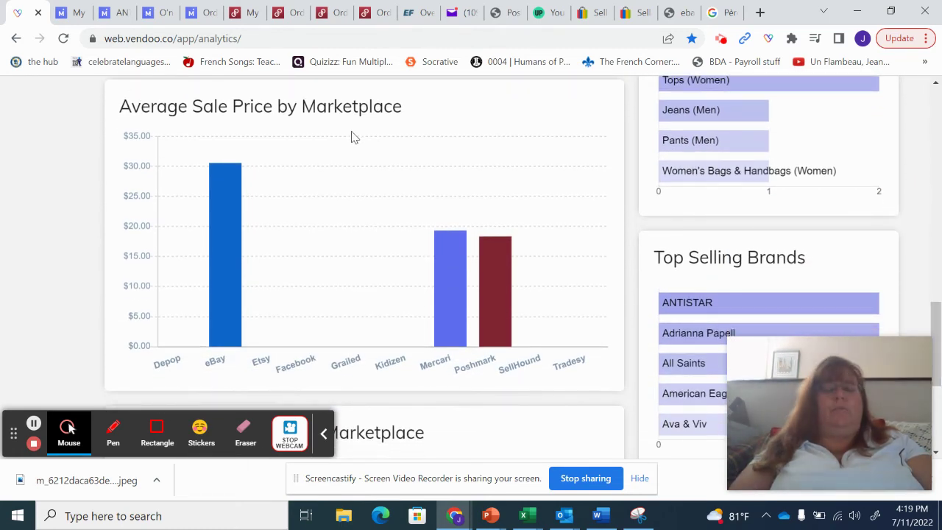
mouse_move(213, 316)
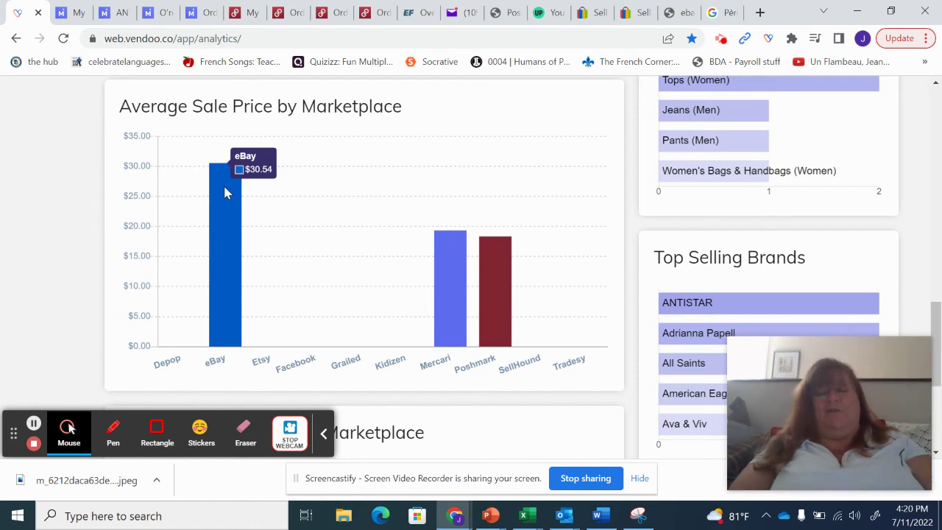
mouse_move(740, 351)
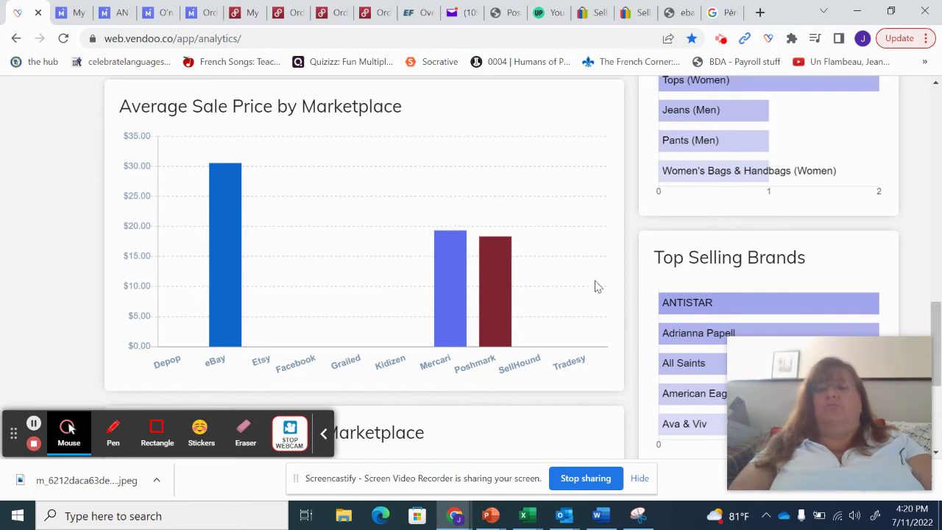
mouse_move(935, 307)
mouse_down()
mouse_move(934, 280)
mouse_move(933, 293)
mouse_up()
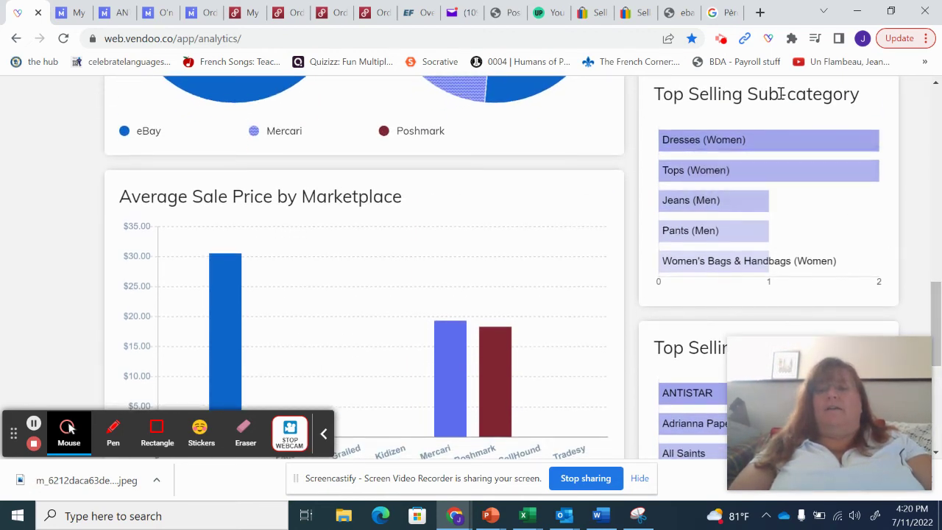
mouse_move(780, 140)
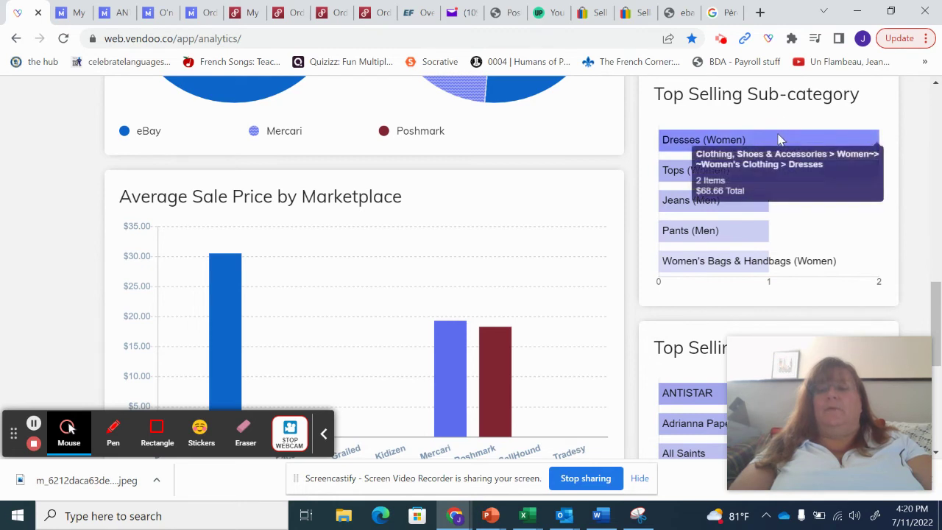
mouse_move(780, 177)
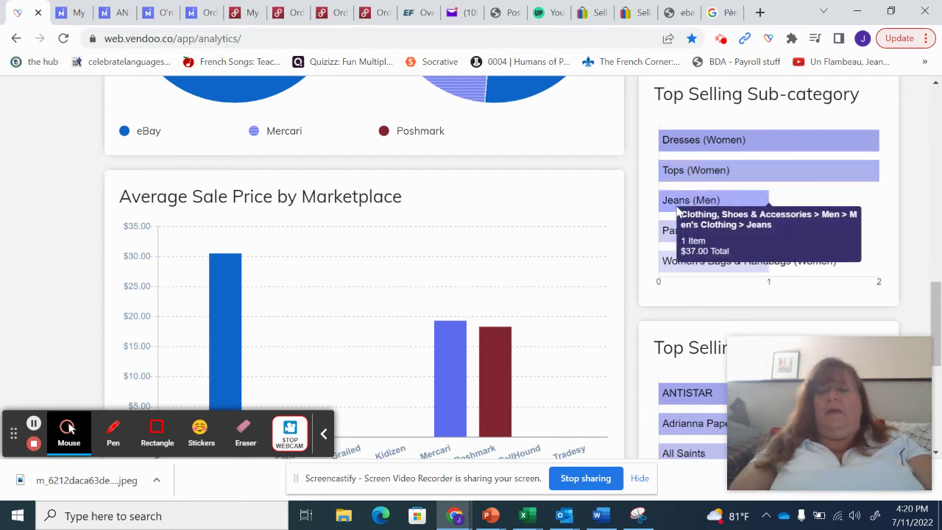
mouse_move(676, 237)
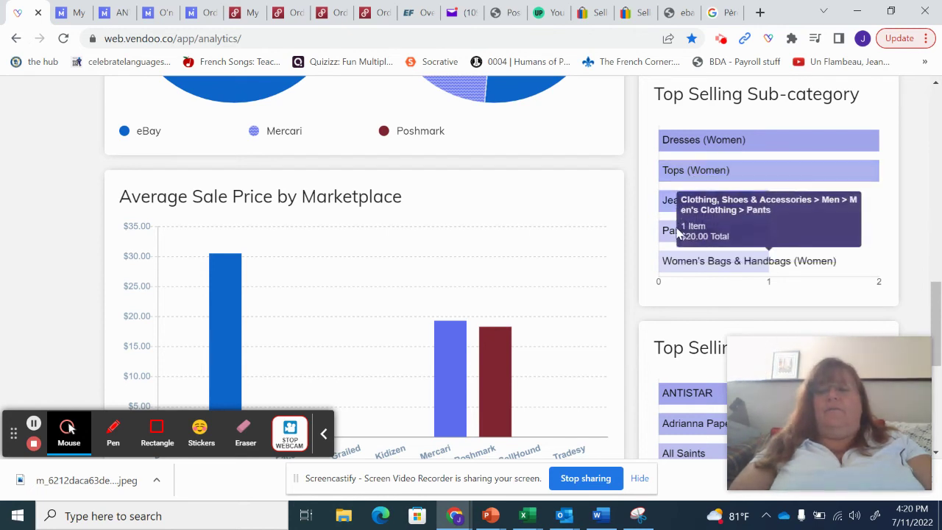
click(938, 316)
drag(939, 316, 939, 374)
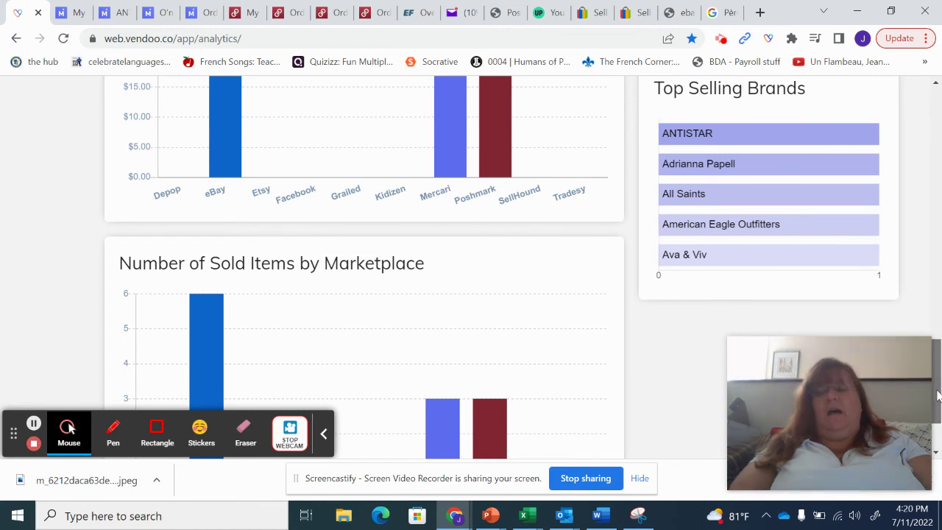
drag(938, 396, 938, 424)
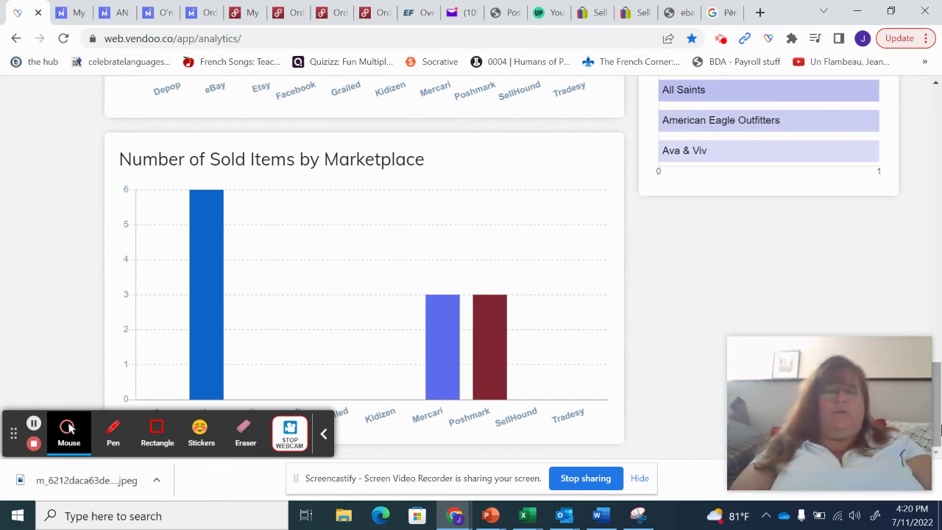
mouse_move(206, 237)
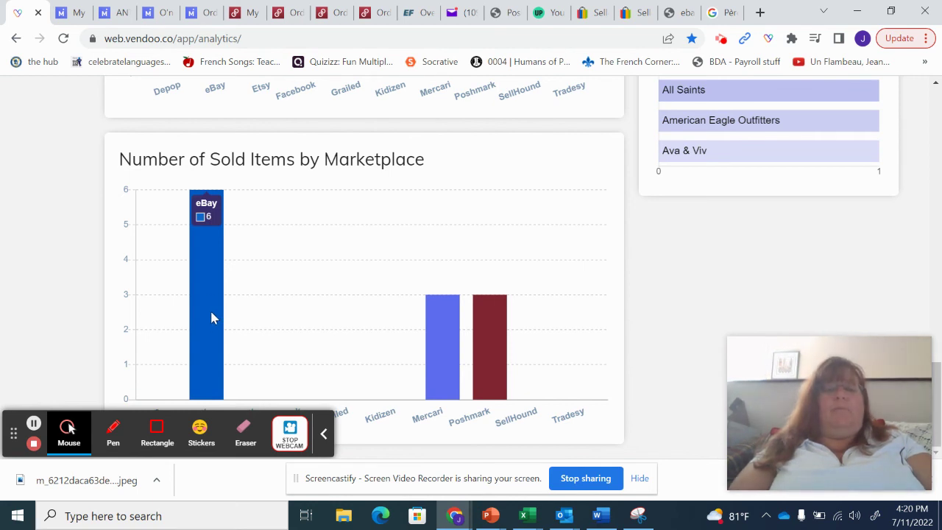
mouse_move(437, 336)
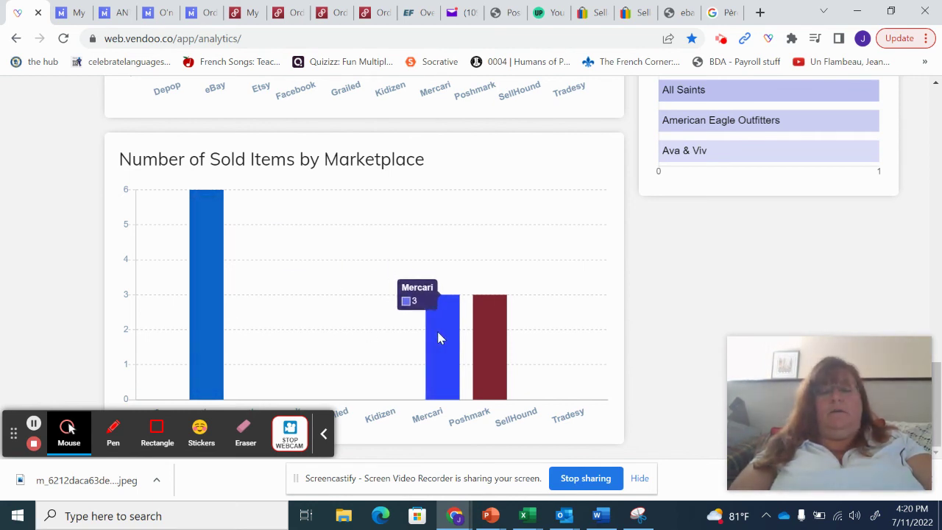
mouse_move(488, 346)
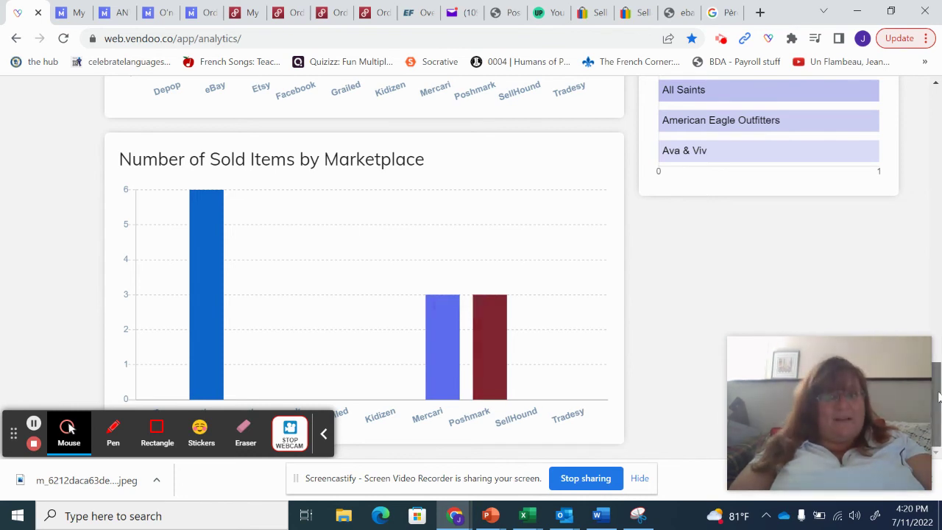
drag(938, 398, 939, 151)
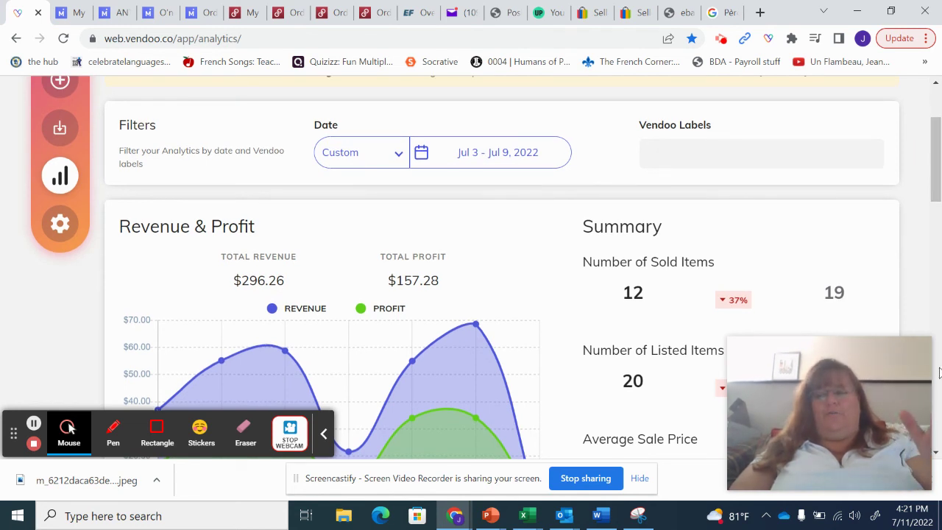
click(912, 515)
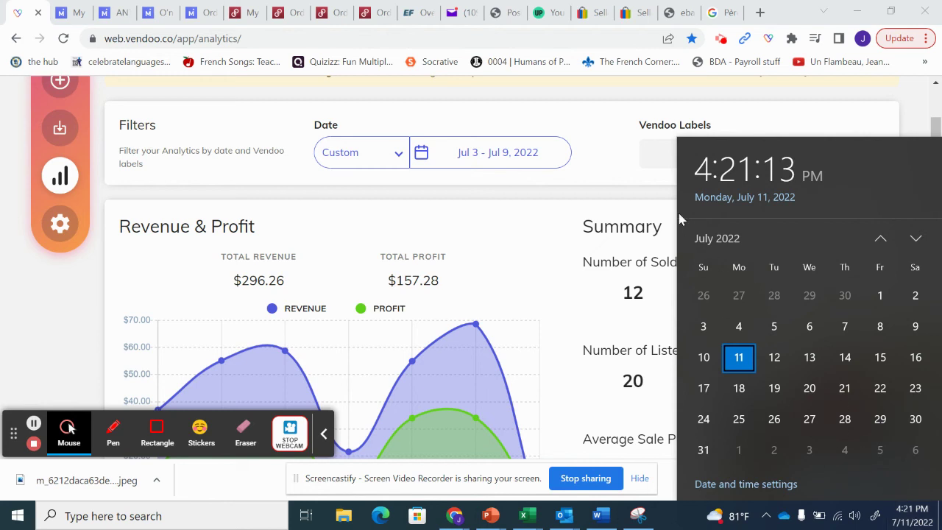
click(624, 160)
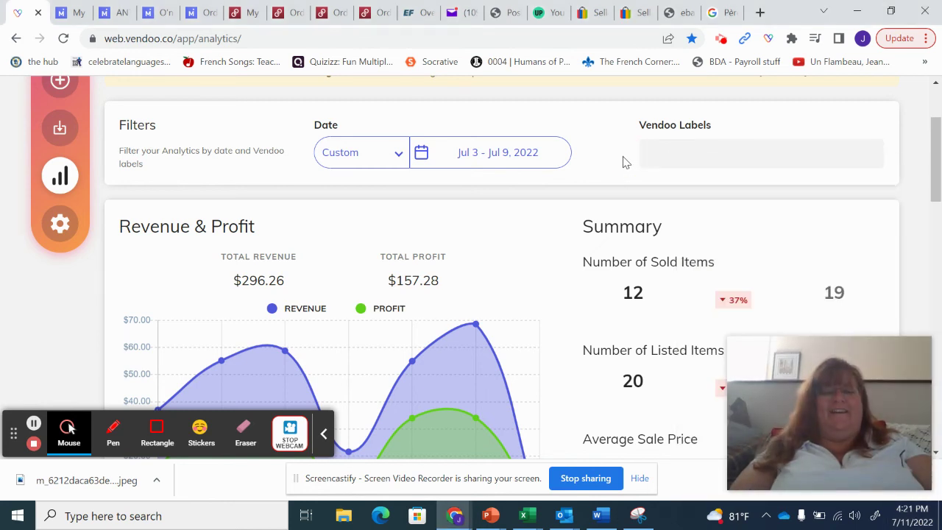